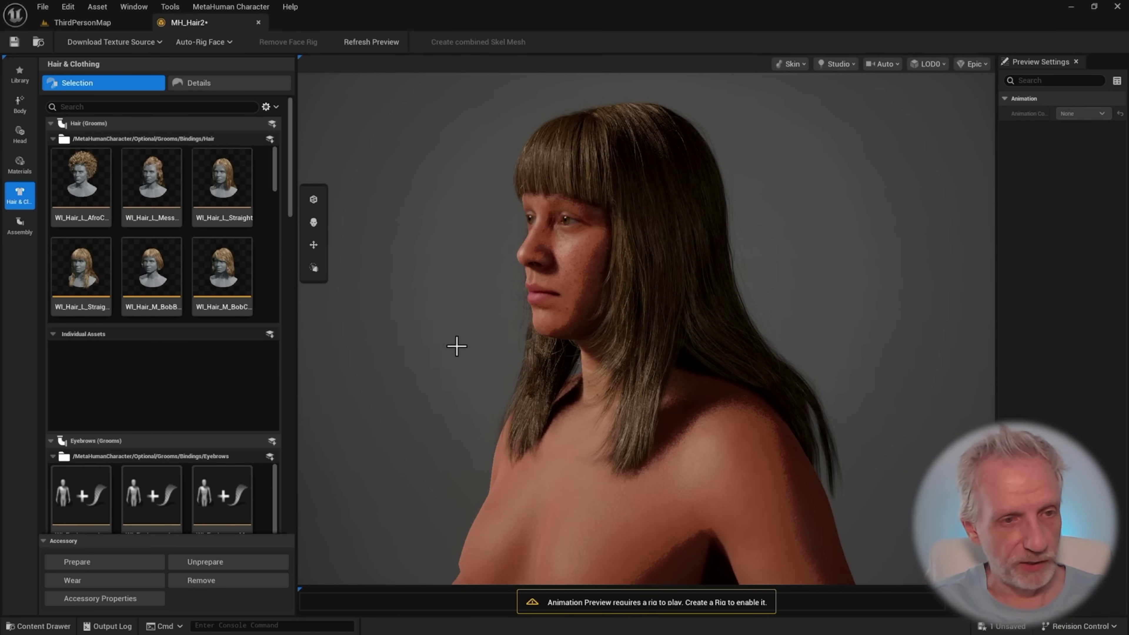
- Refresh the hair preset thumbnails from the gear menu's Refresh Thumbnails option
left_click_drag(278, 191, 278, 292)
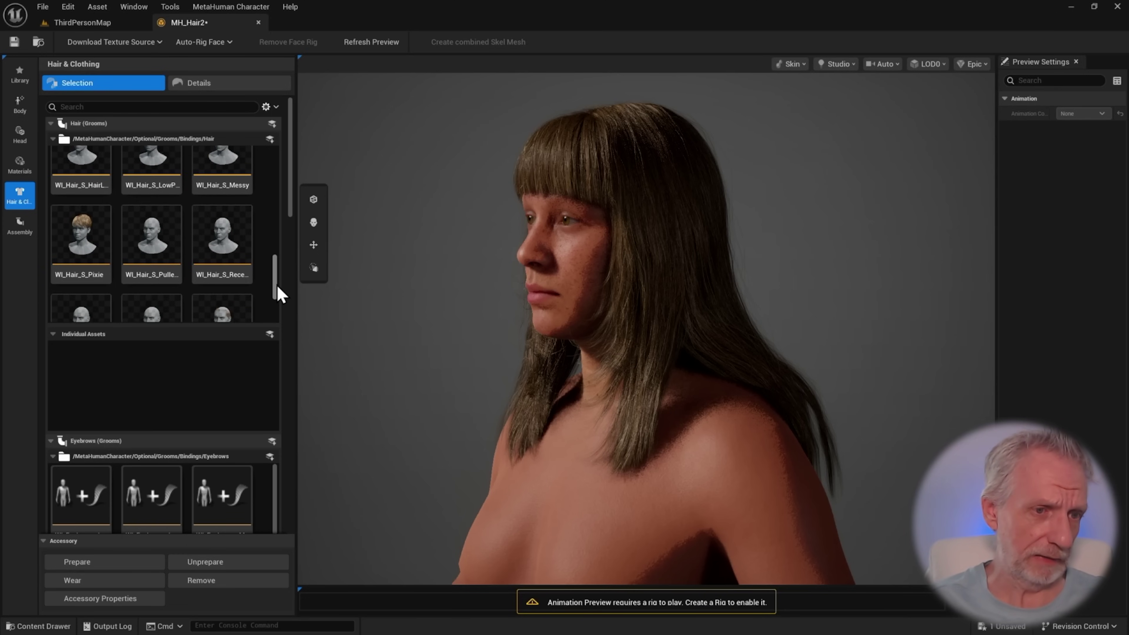
left_click(271, 108)
left_click(321, 155)
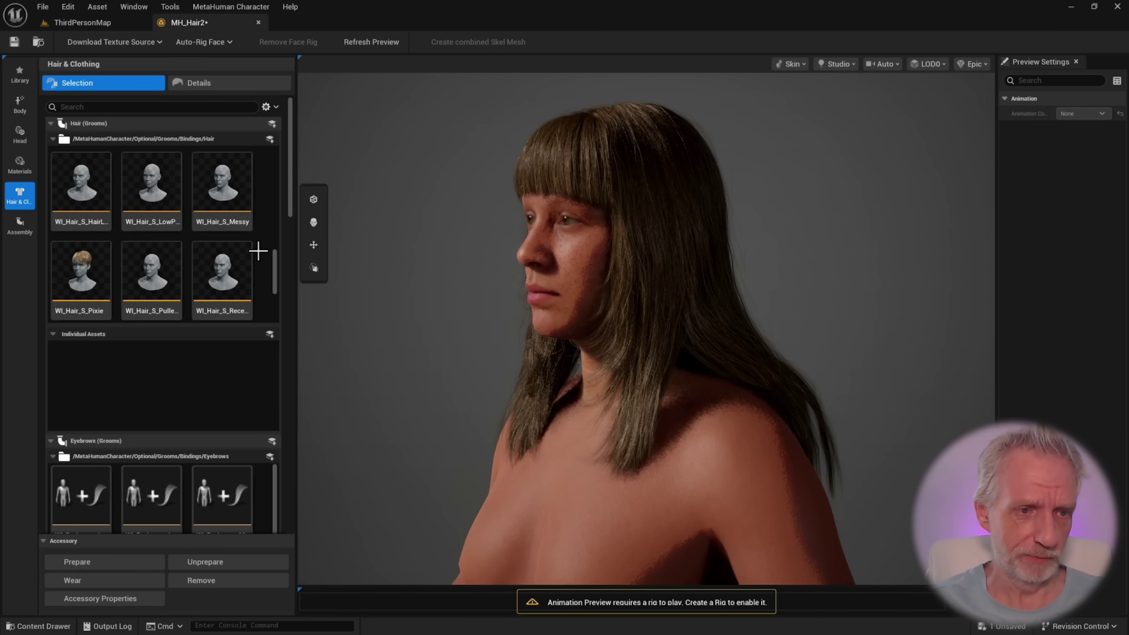
- Apply the medium side-swept fringe preset, then a medium bob, checking each from the front and side
left_click_drag(275, 185, 277, 225)
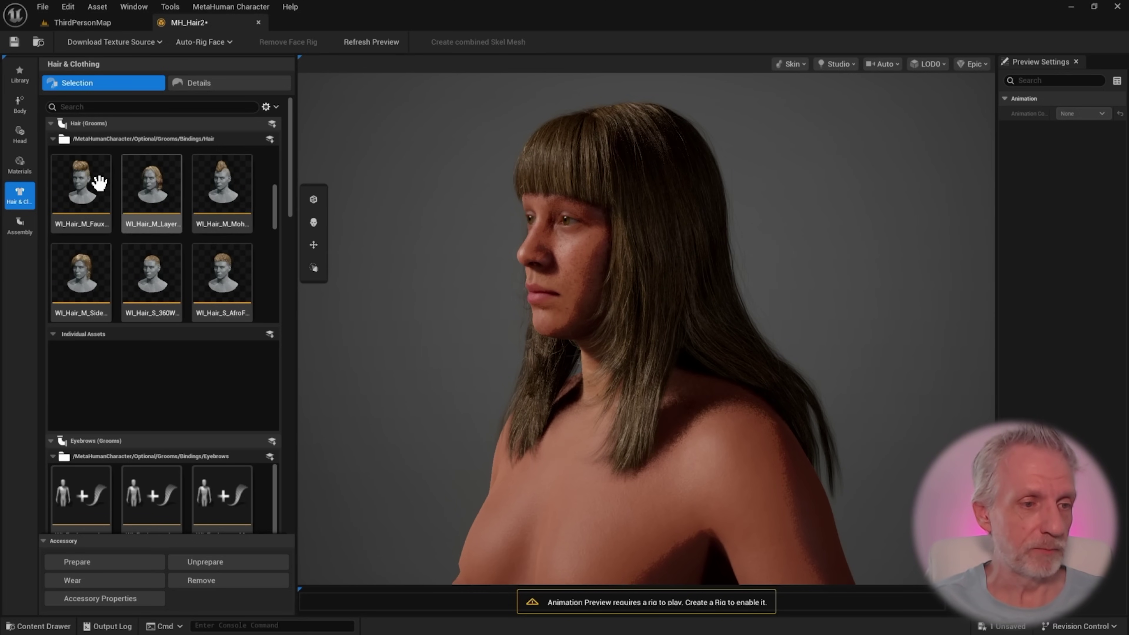
left_click(79, 273)
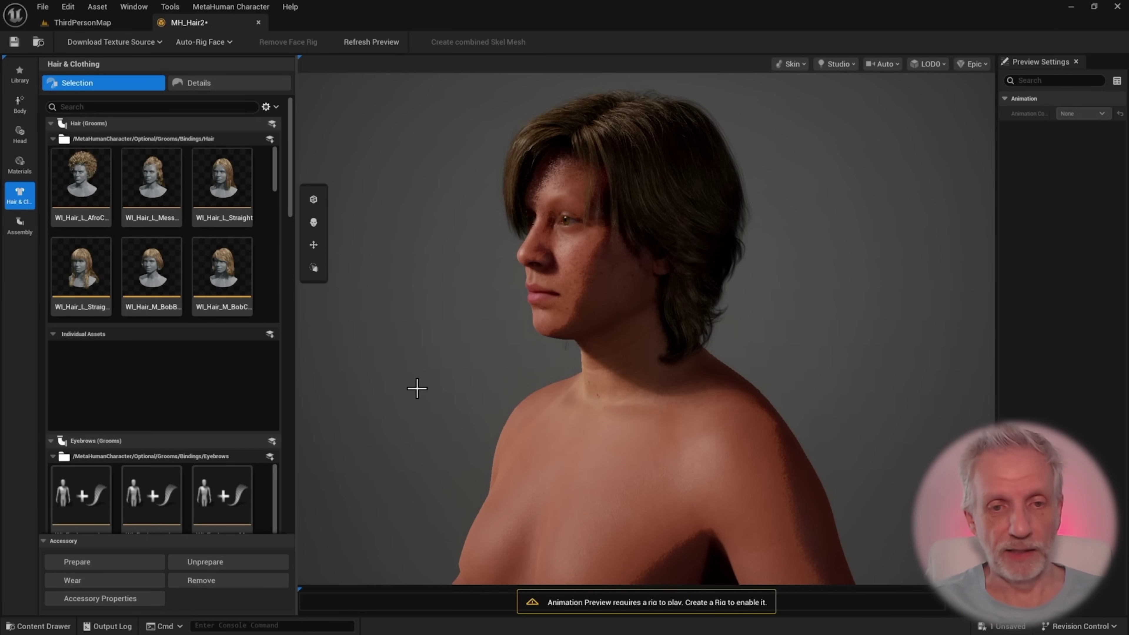
left_click_drag(416, 386, 549, 385)
scroll(197, 247, "down", 2)
left_click(212, 279)
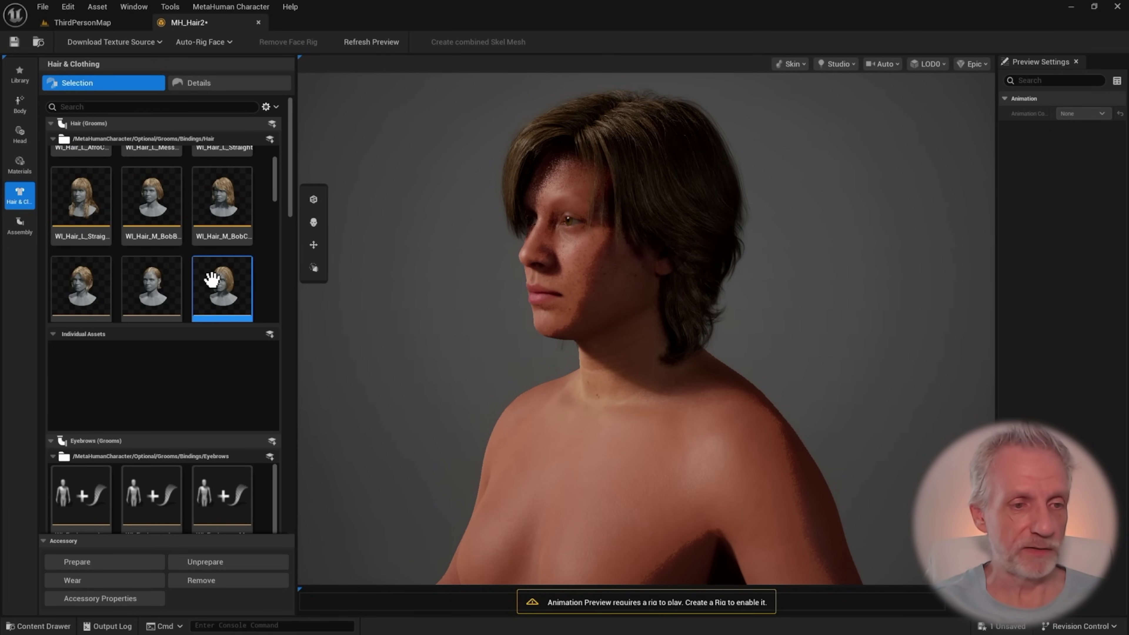
mouse_move(761, 399)
left_mouse_down()
mouse_move(717, 398)
mouse_move(783, 399)
left_mouse_up()
- Bring the YouTube Studio browser onto this screen and maximize it to read the grooming-bind comment
left_click_drag(1128, 87, 817, 88)
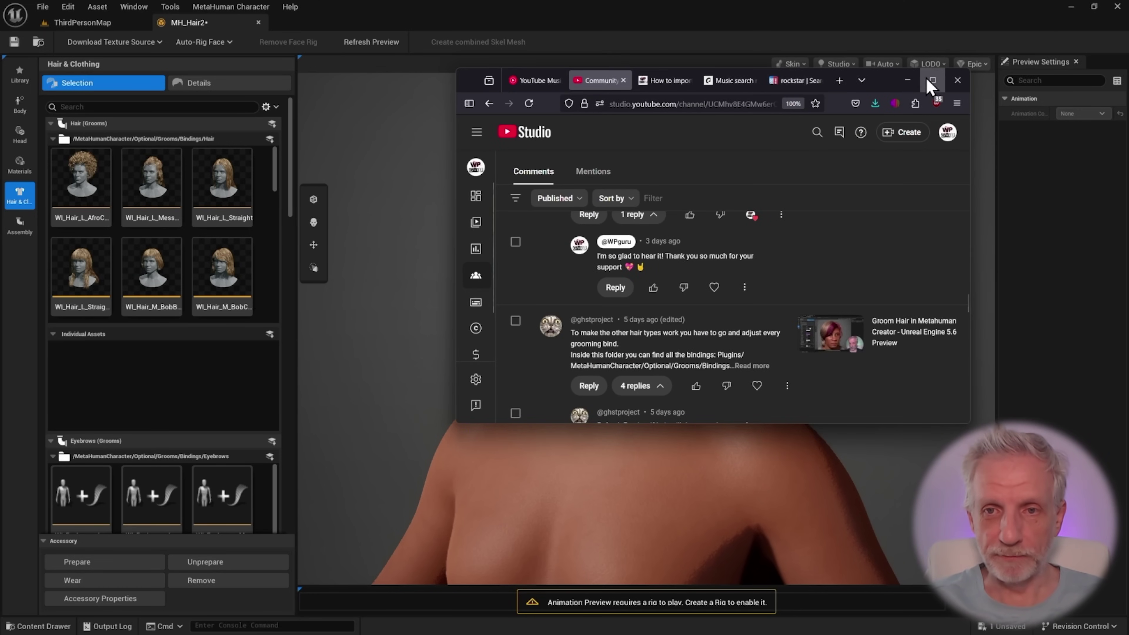
left_click(932, 81)
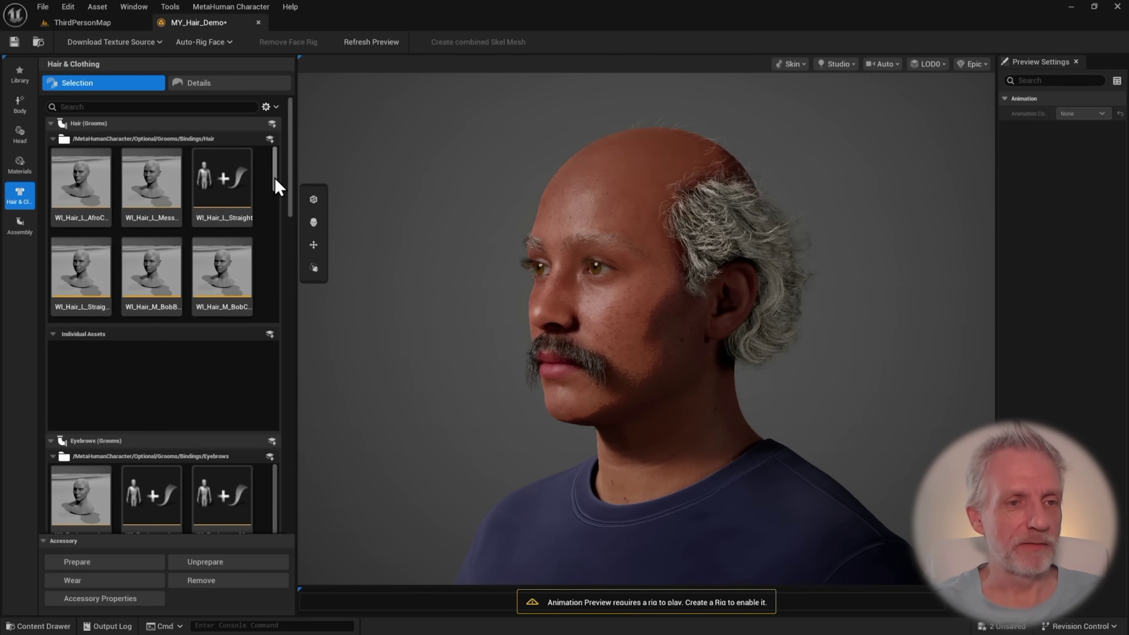
- Browse the Hair (Grooms) preset grid, then open the Content Drawer with Ctrl+Space
left_click_drag(274, 177, 284, 227)
scroll(285, 227, "down", 2)
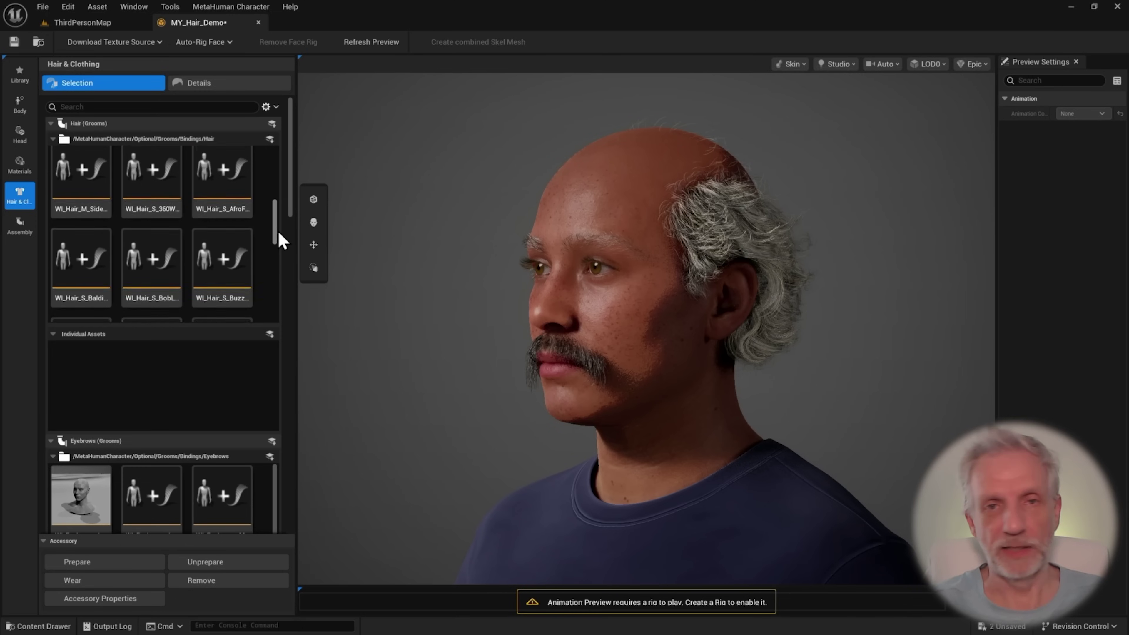
scroll(282, 189, "up", 5)
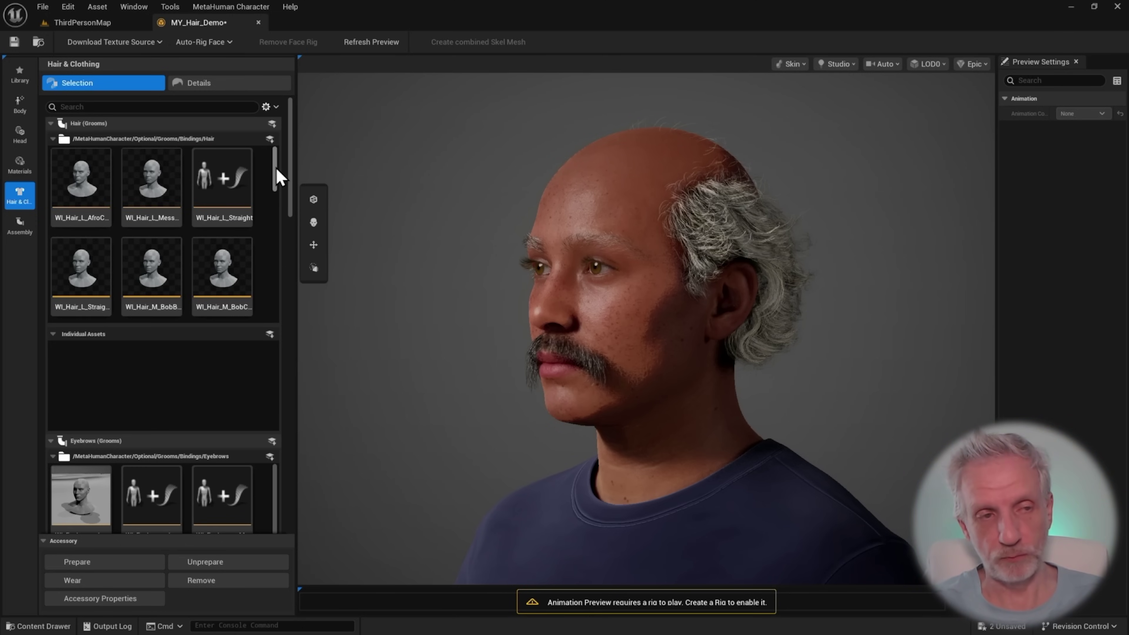
key("ctrl+space")
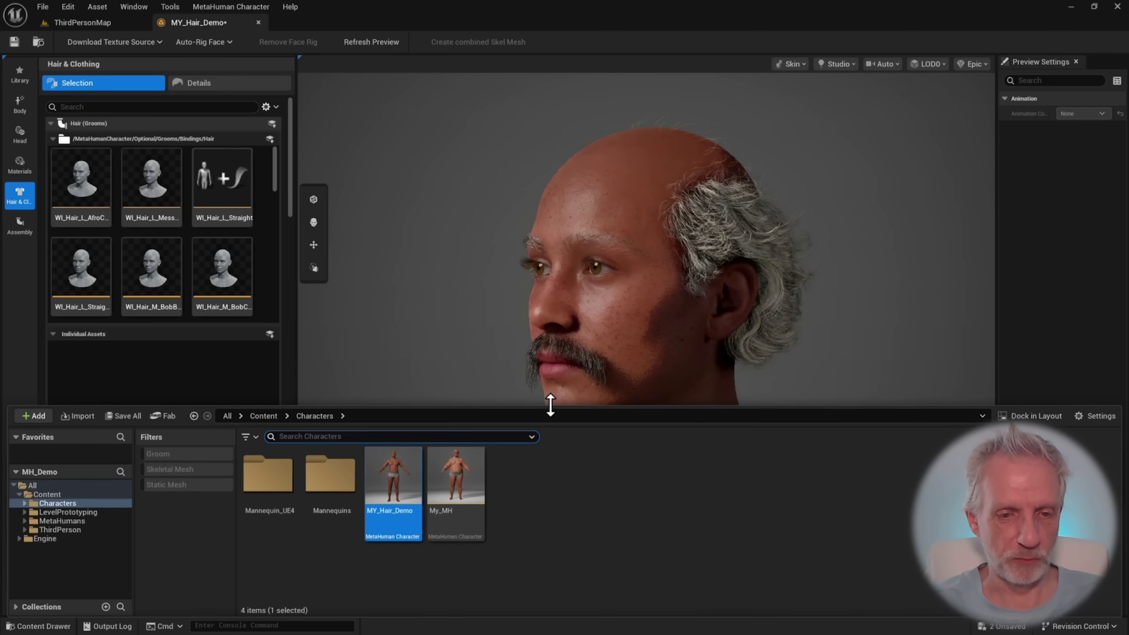
- Enlarge the Content Drawer over the viewport and bring up its Settings view options
left_click_drag(549, 402, 569, 159)
left_click(1097, 163)
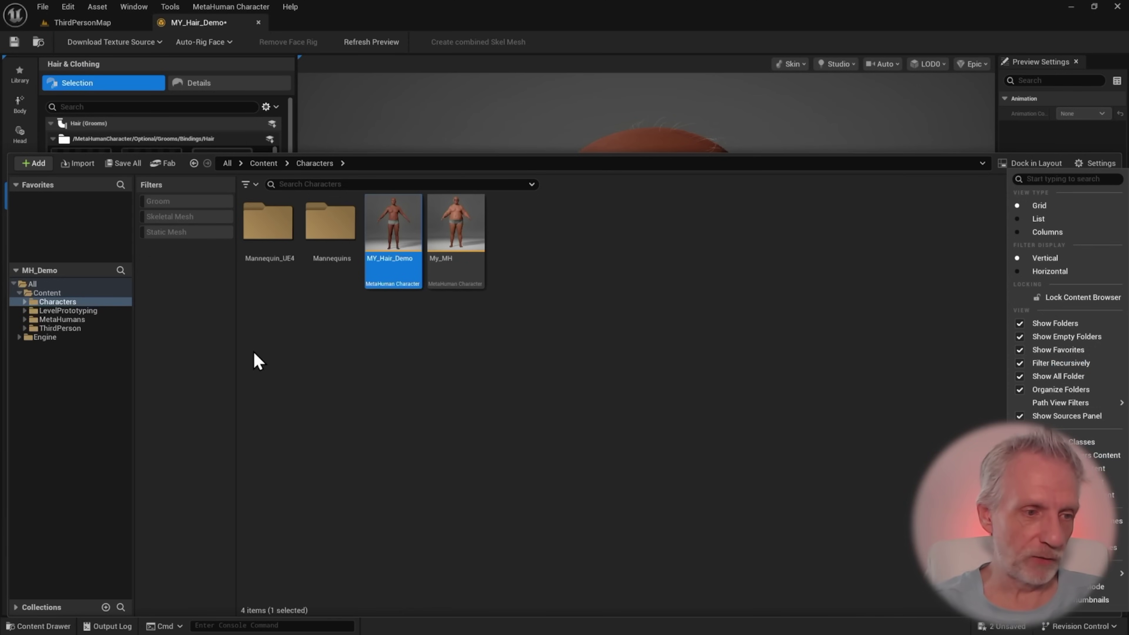
- Expand Engine > Plugins in the folder tree and select MetaHuman Creator Content
left_click(20, 339)
left_click(19, 337)
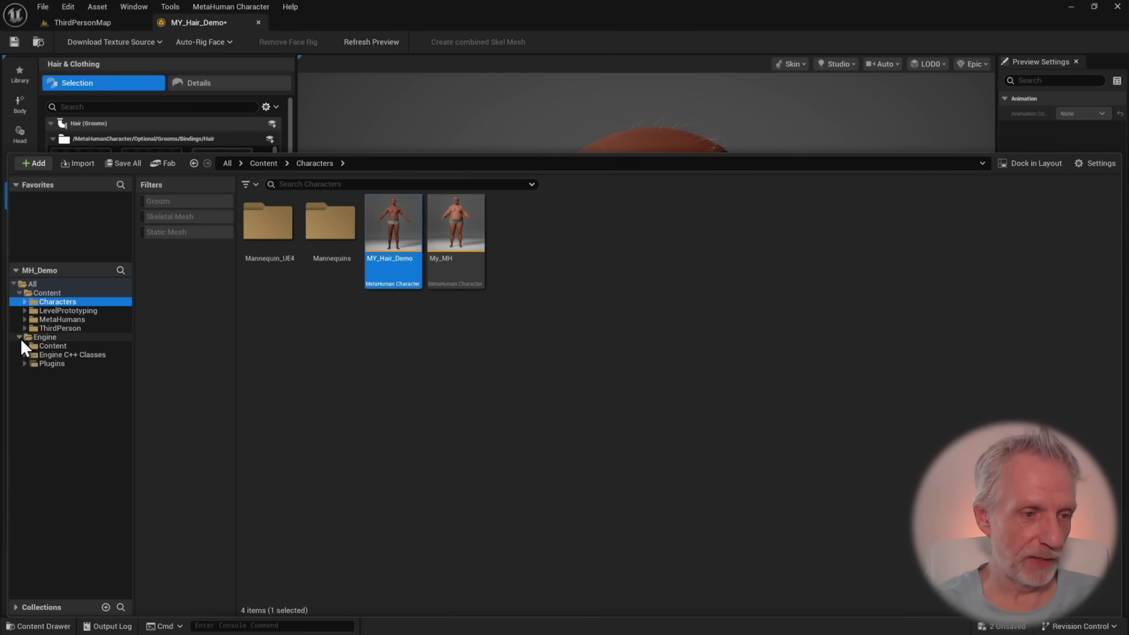
left_click(25, 363)
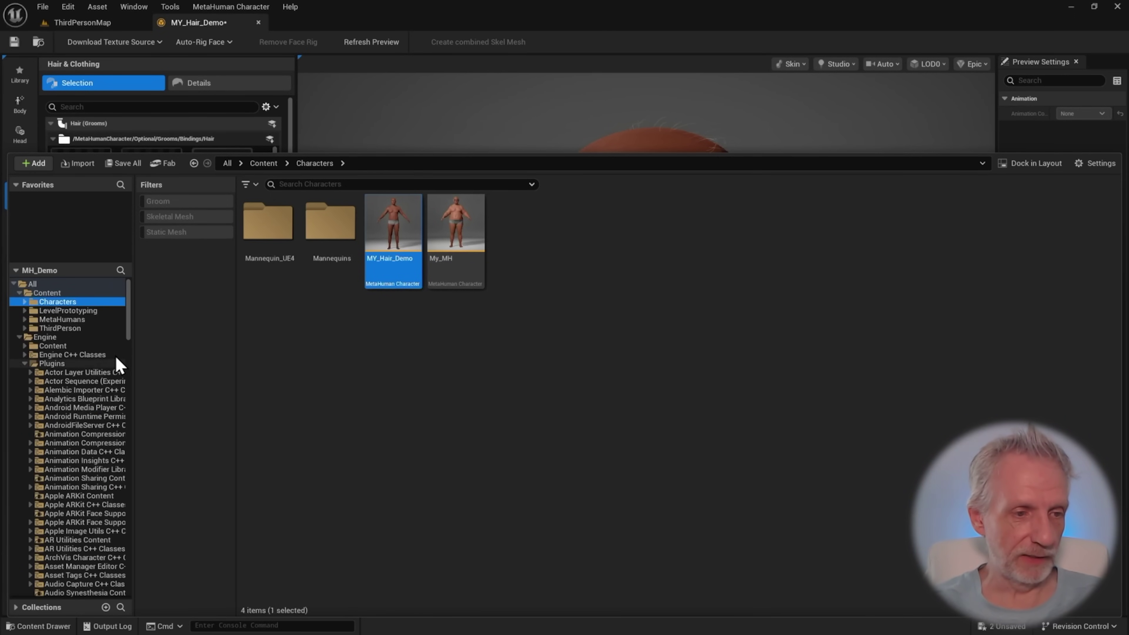
left_click_drag(134, 341, 224, 487)
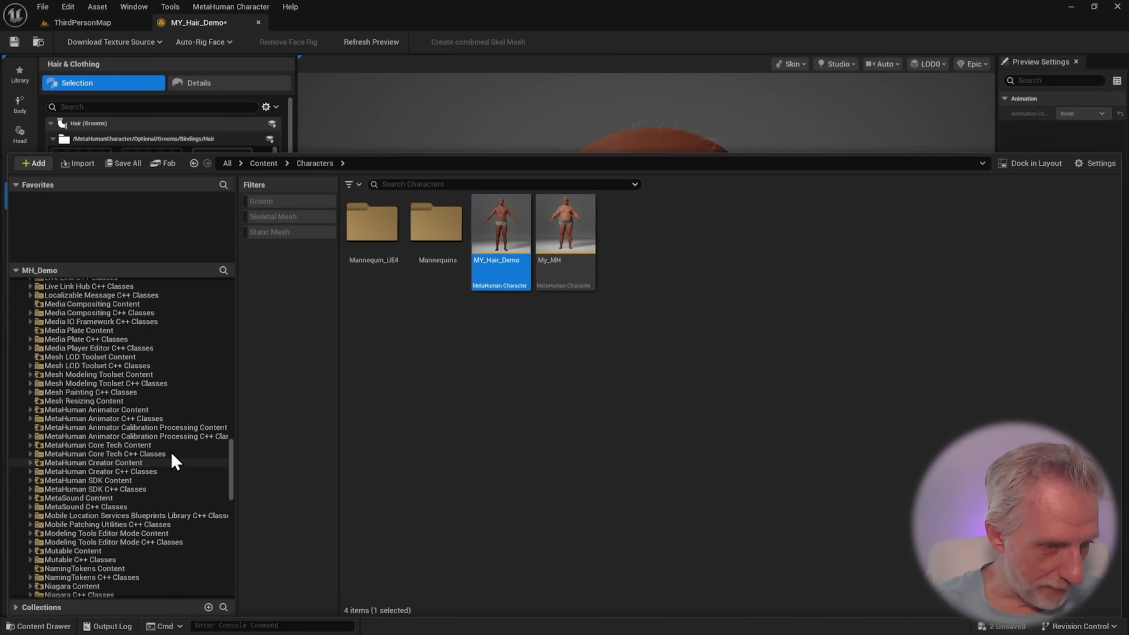
left_click(67, 463)
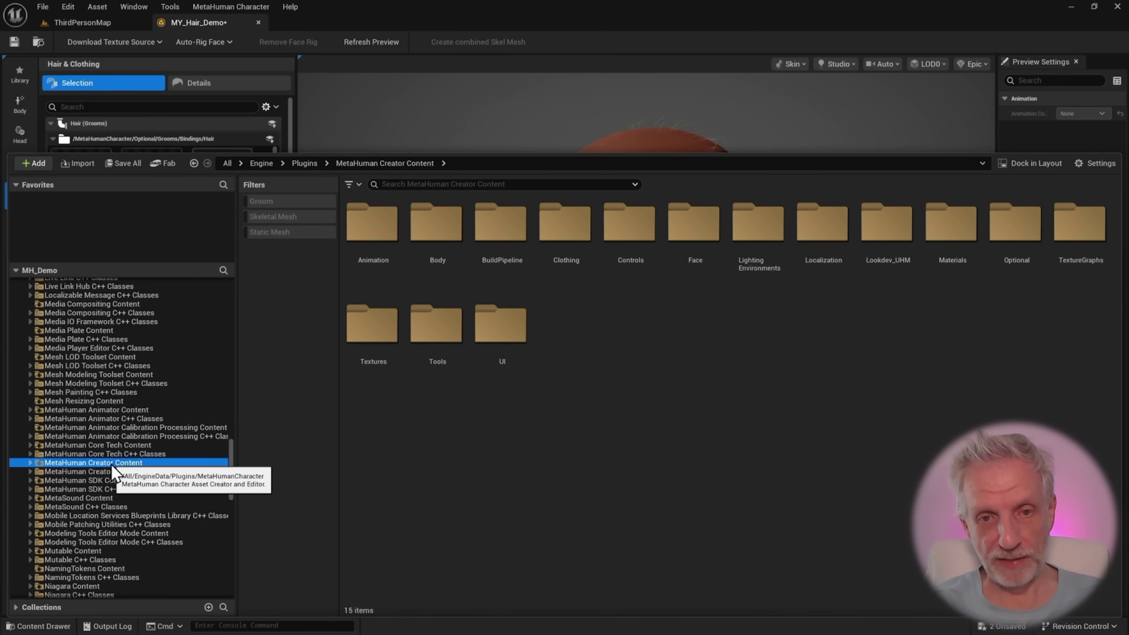
- Navigate Optional > Grooms > GroomAssets > Hair > Hair_M_BobMessy and select the Hair_M_BobMessy groom
double_click(1018, 235)
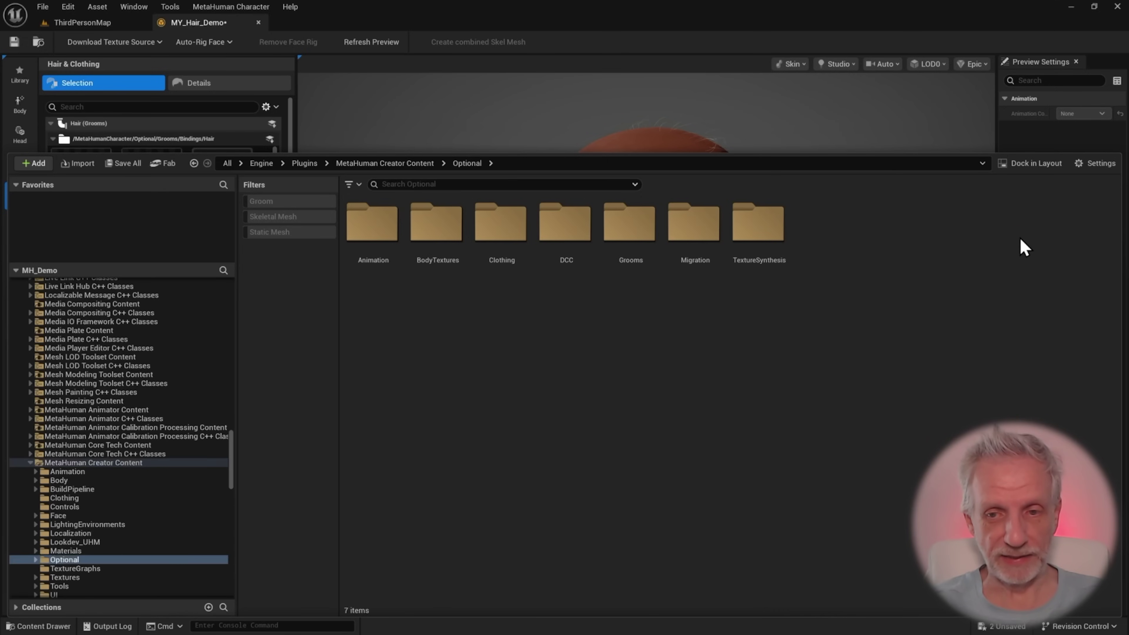
double_click(631, 232)
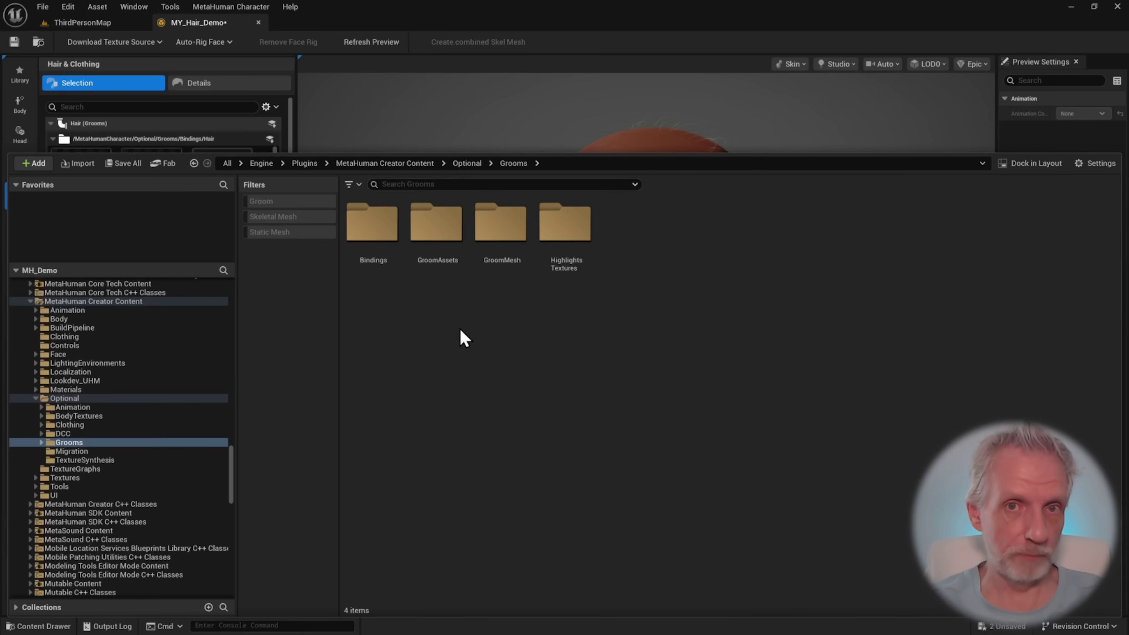
left_click(373, 229)
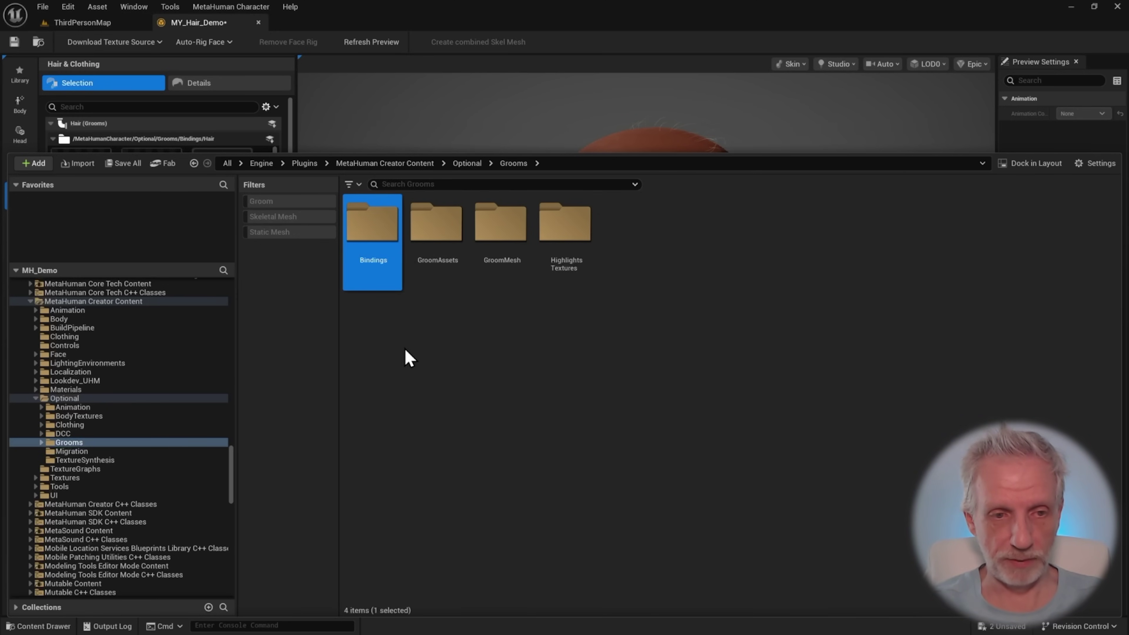
double_click(445, 231)
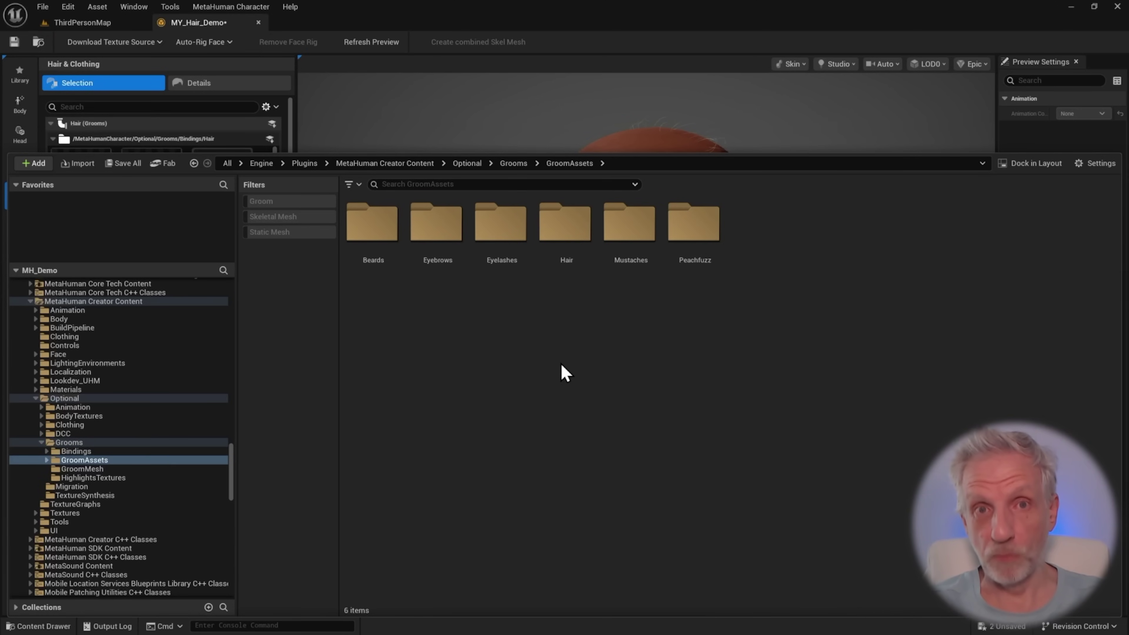
left_click(578, 273)
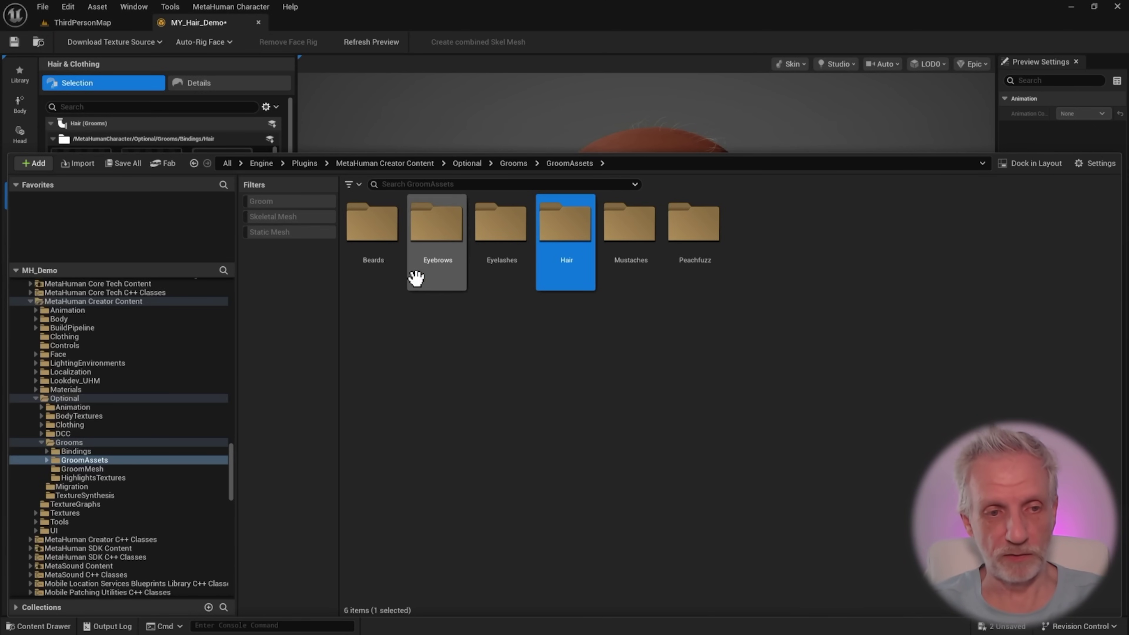
double_click(570, 227)
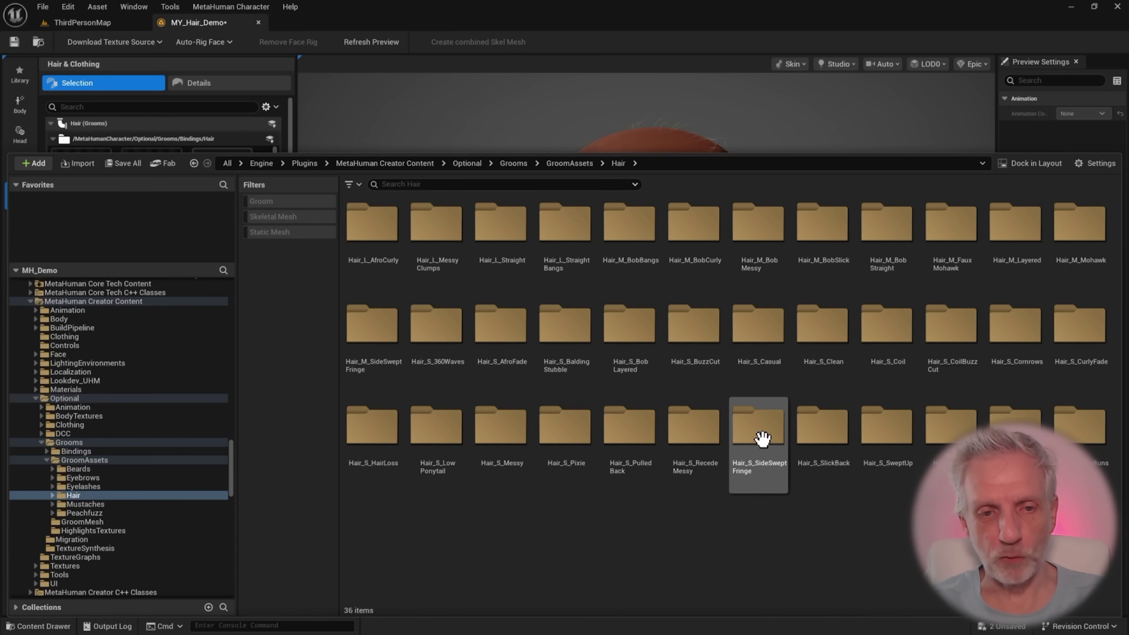
double_click(752, 221)
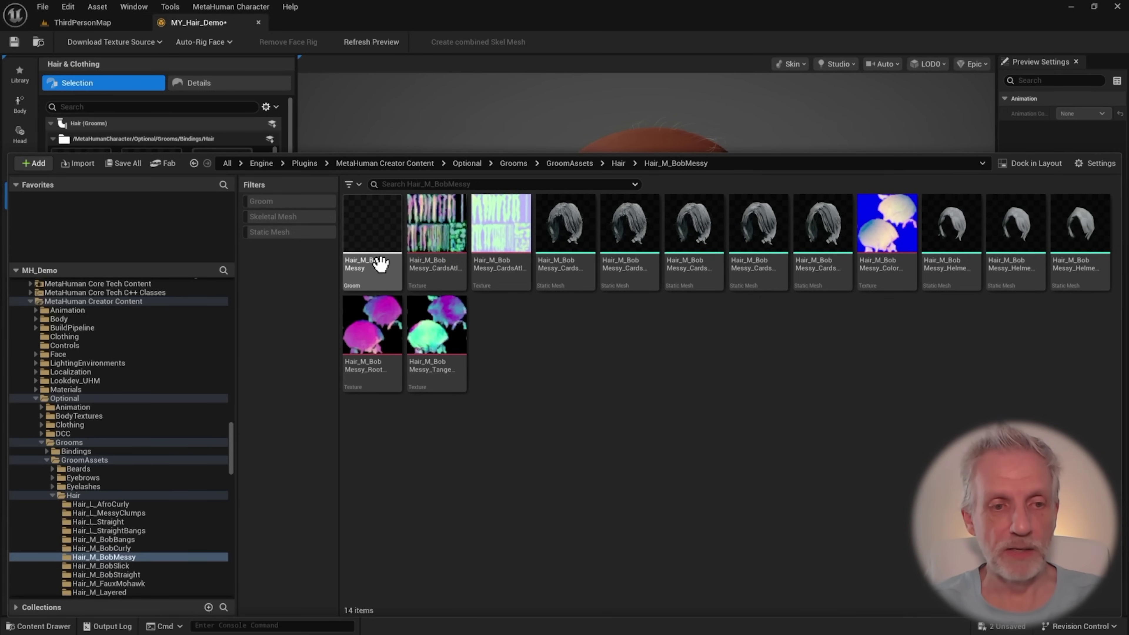
left_click(370, 248)
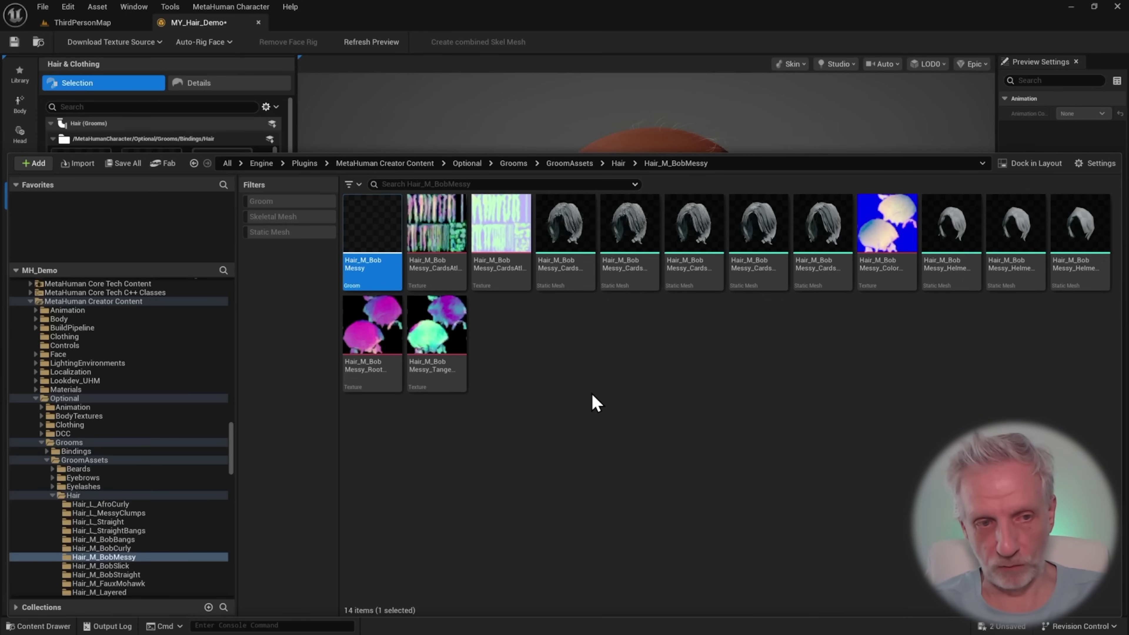
- Open Hair_M_BobMessy in the groom editor and filter its Interpolation settings for 'rbf'
double_click(371, 225)
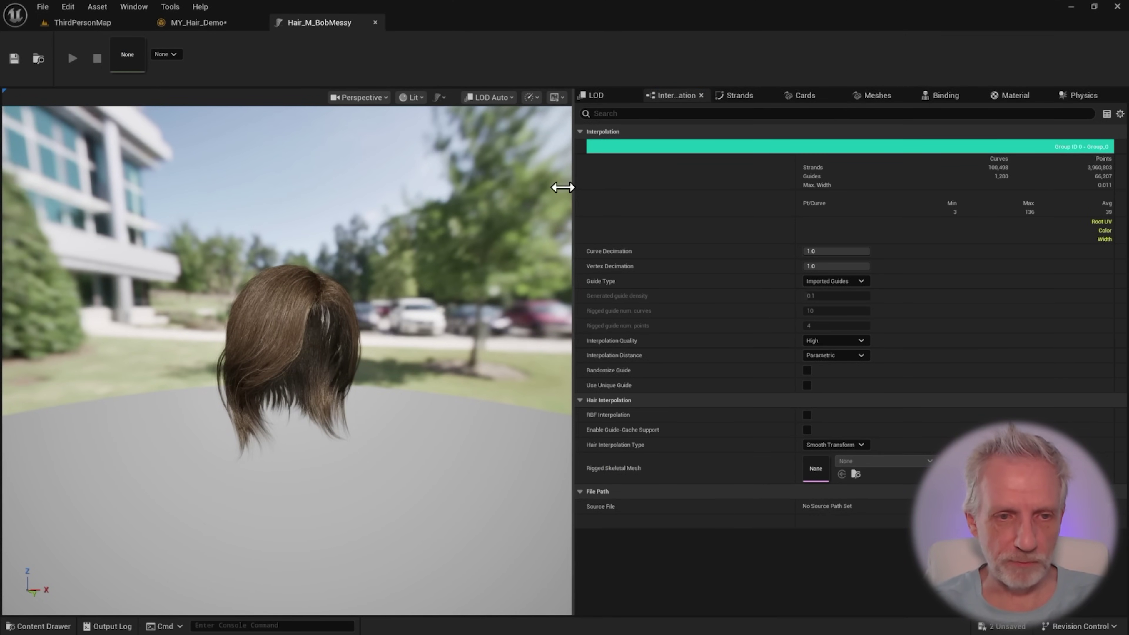
left_click_drag(562, 189, 382, 191)
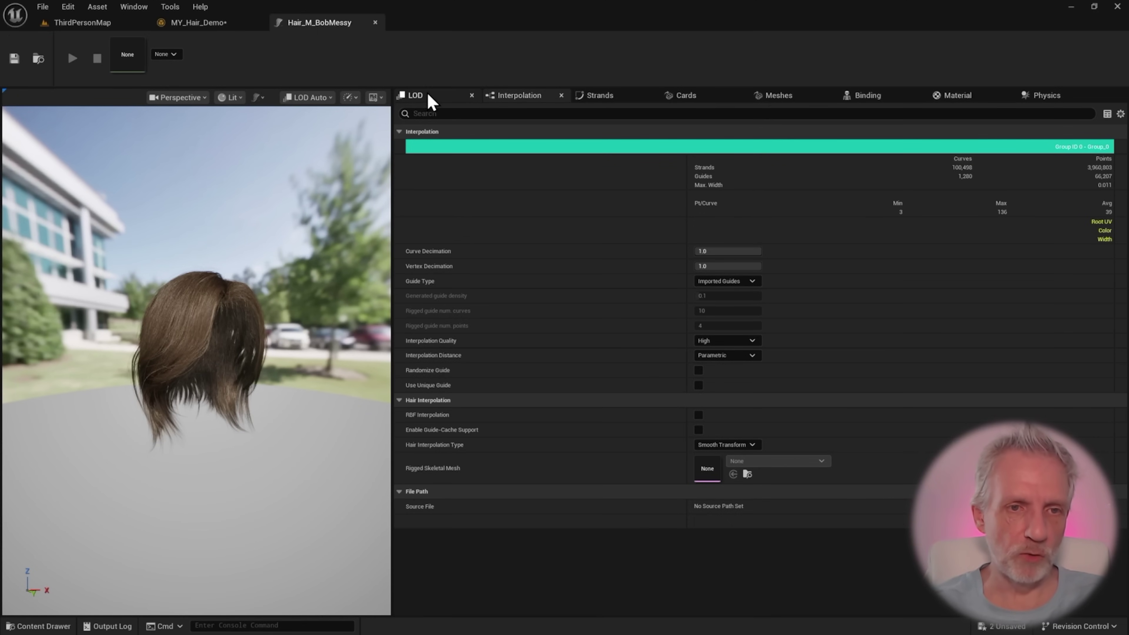
left_click(545, 103)
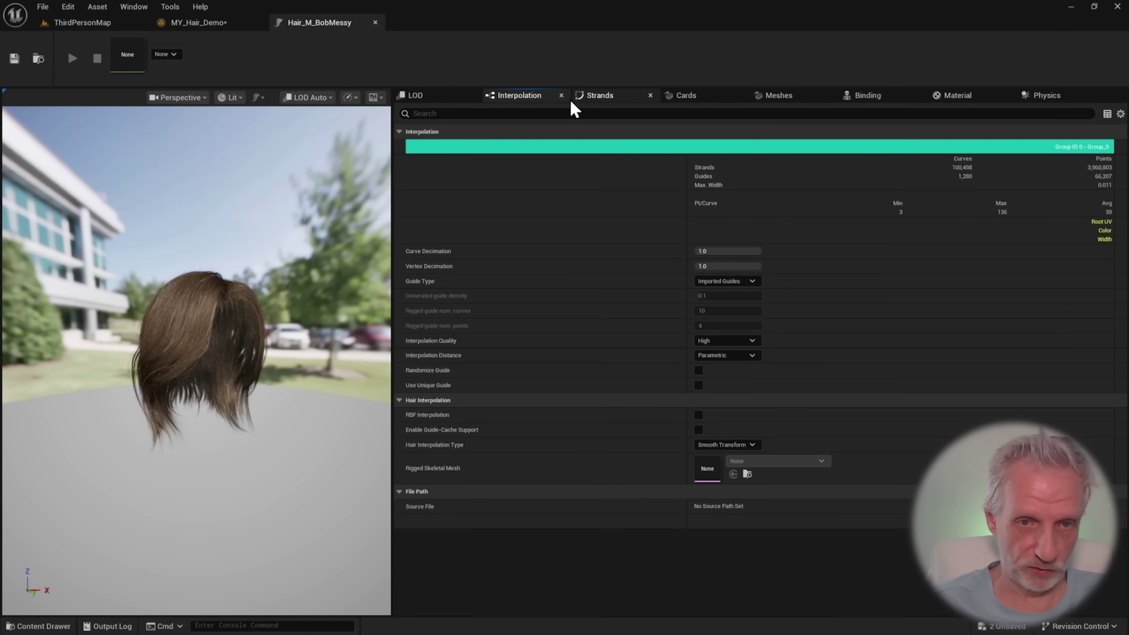
left_click(559, 113)
type("rbf")
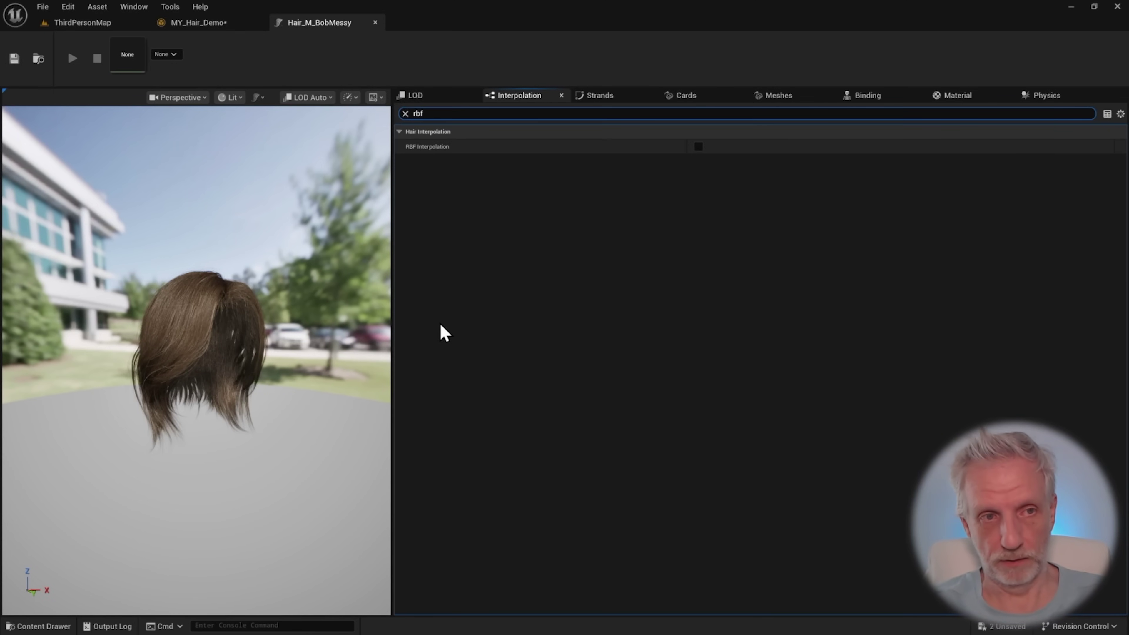
- Close the groom editor, select the GroomAssets Hair folder, and try the Groom filter
left_click(376, 23)
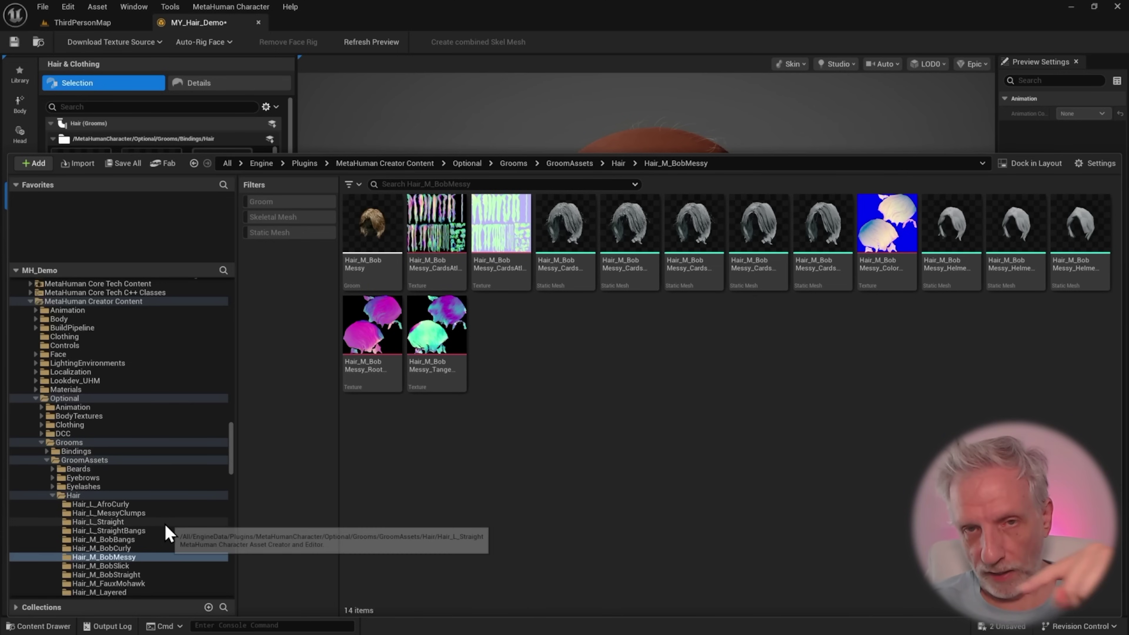
left_click(148, 497)
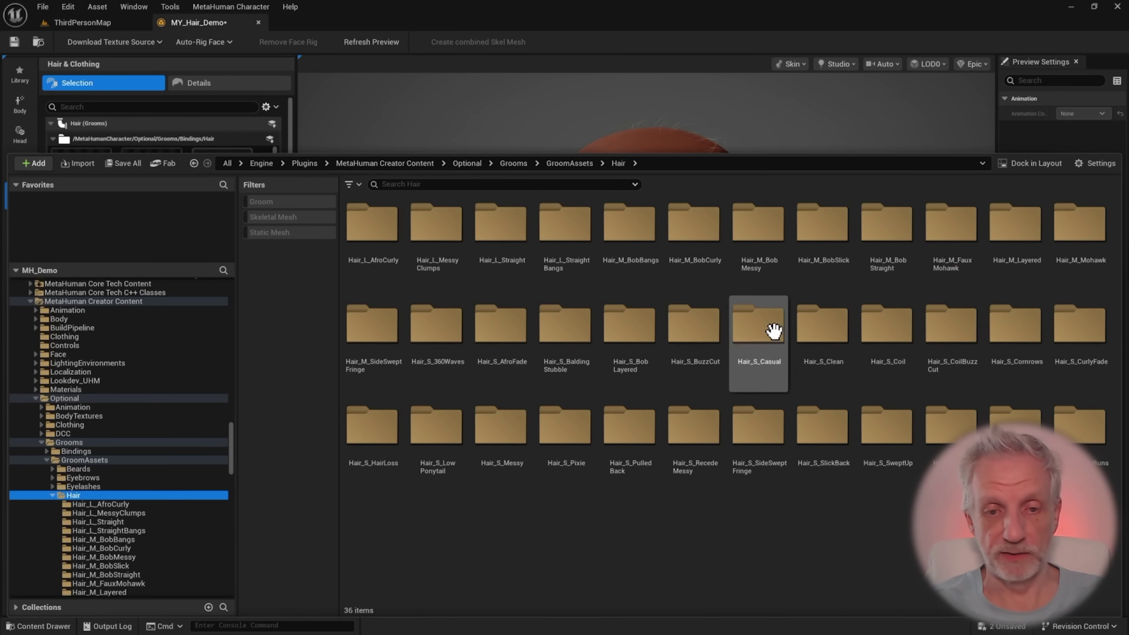
left_click(116, 461)
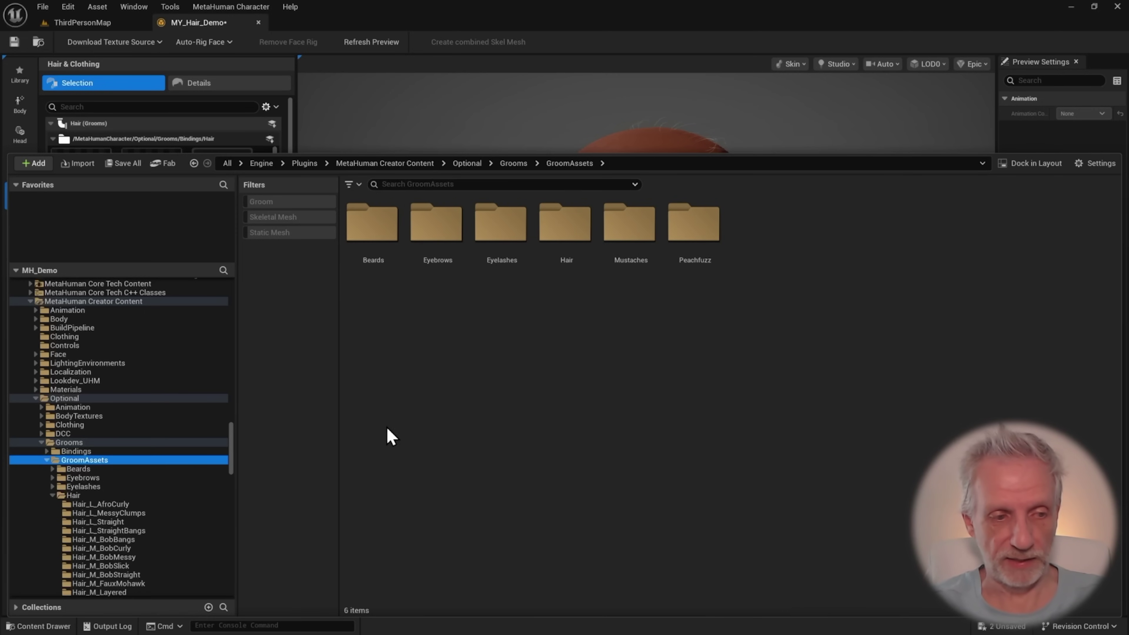
left_click(159, 495)
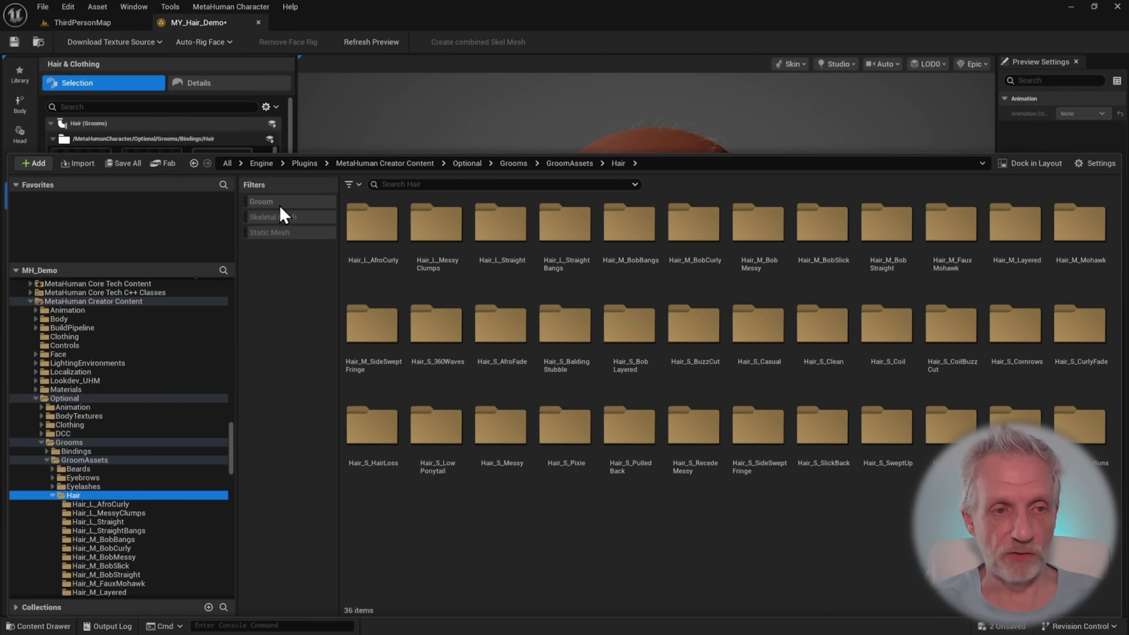
left_click(269, 201)
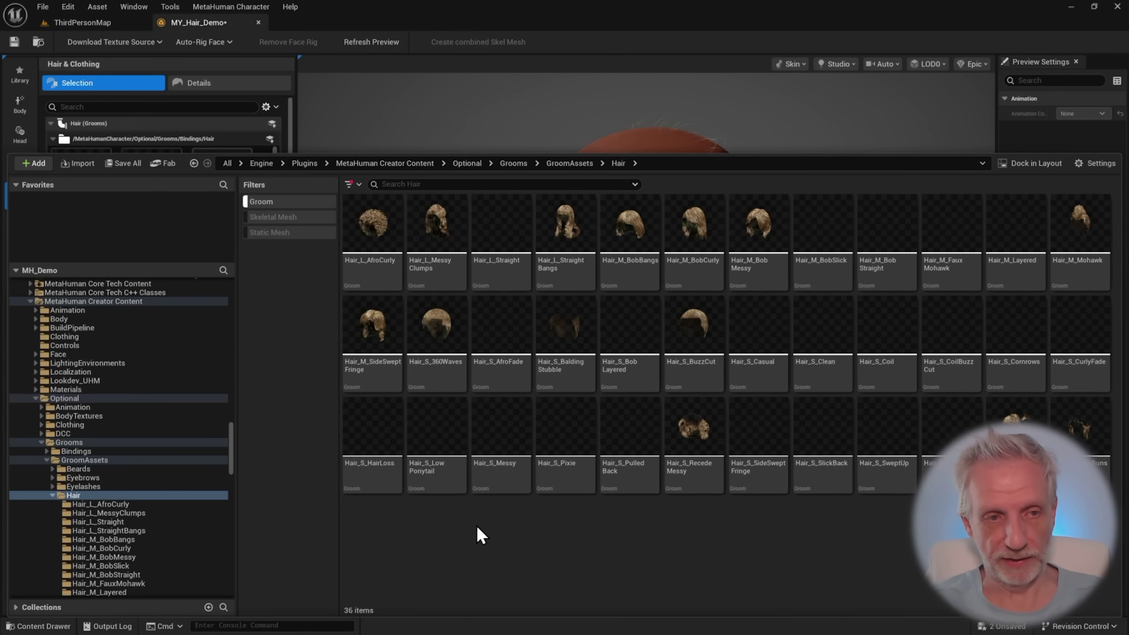
- Apply the Groom type filter to the Hair folder and select all 36 groom assets
left_click(281, 201)
left_click(353, 184)
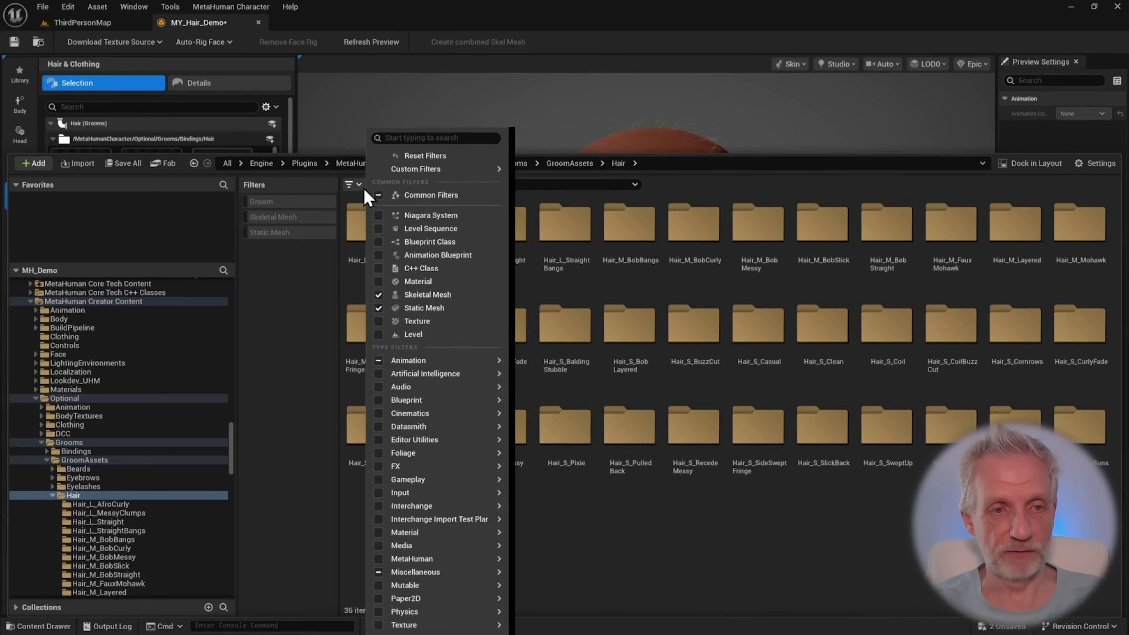
left_click(442, 138)
type("groom")
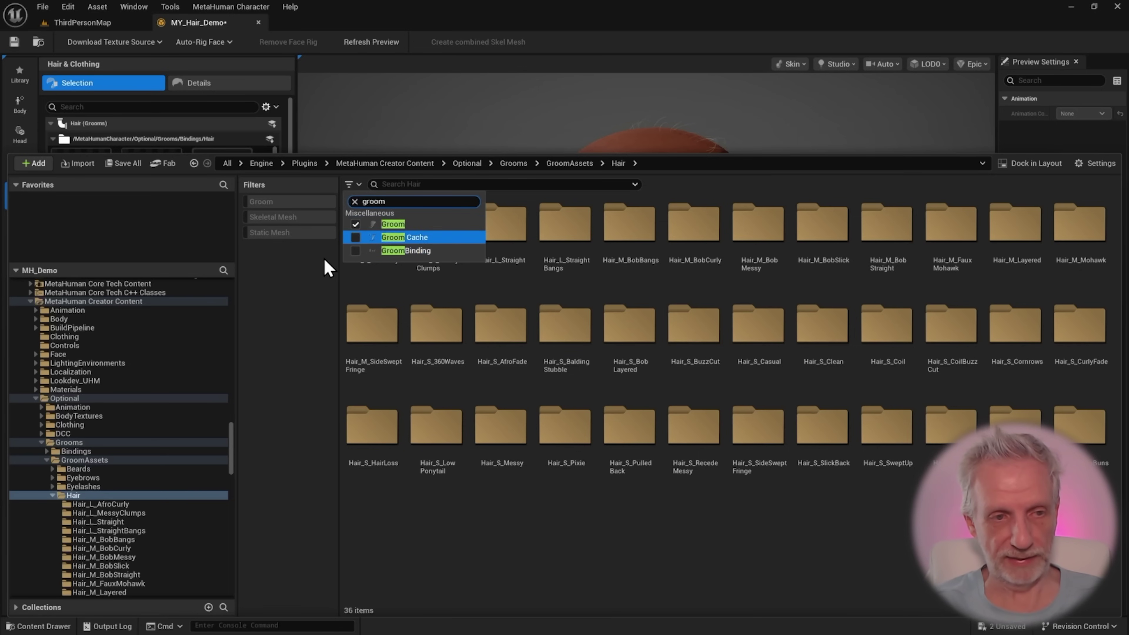
left_click(293, 276)
left_click(276, 203)
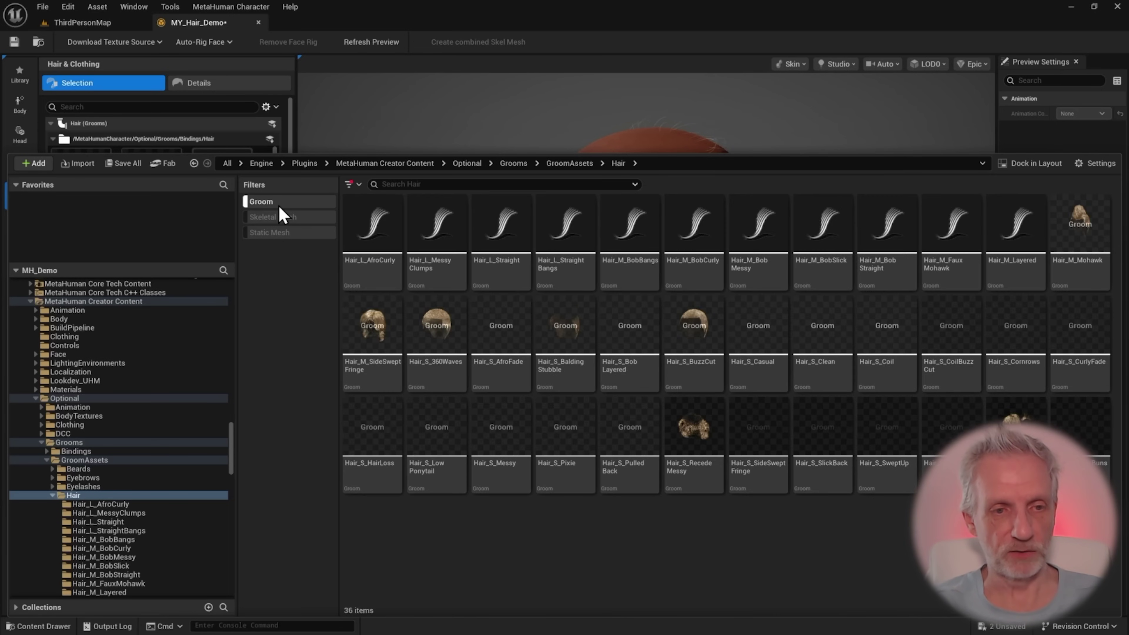
left_click(361, 226)
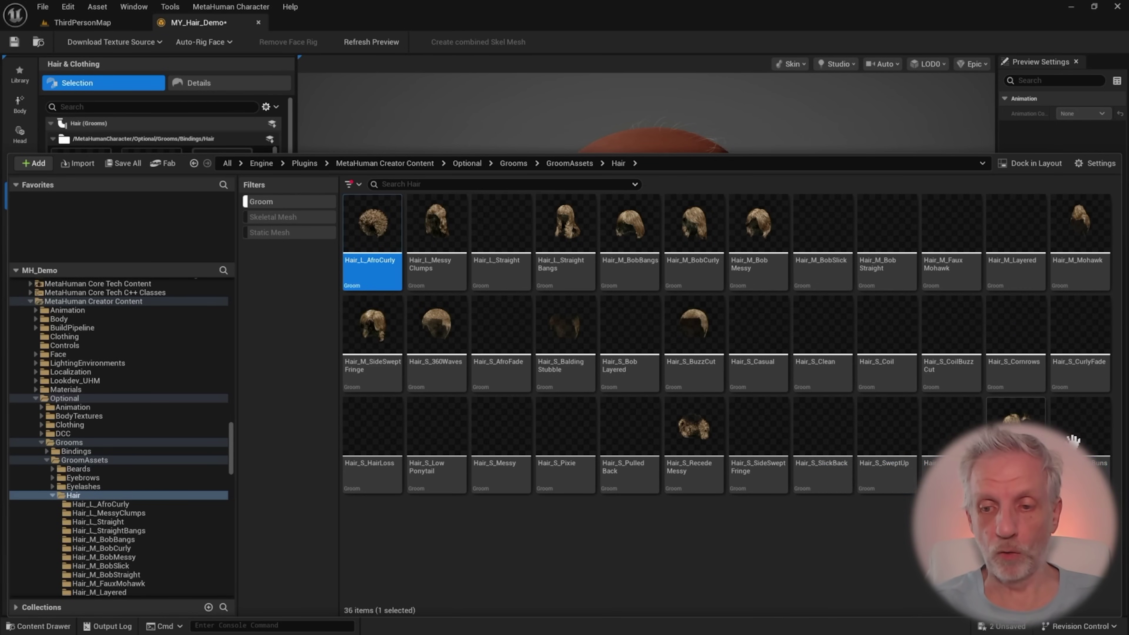
key("ctrl+a")
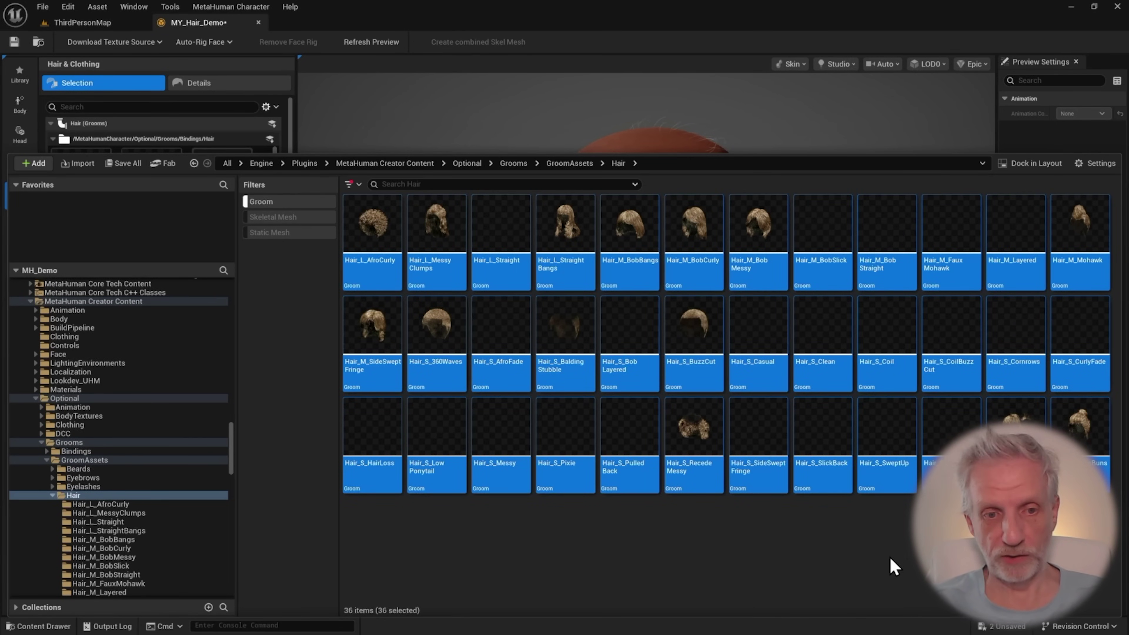
- Open the selected grooms via Asset Actions > Edit Selection in Property Matrix
right_click(494, 230)
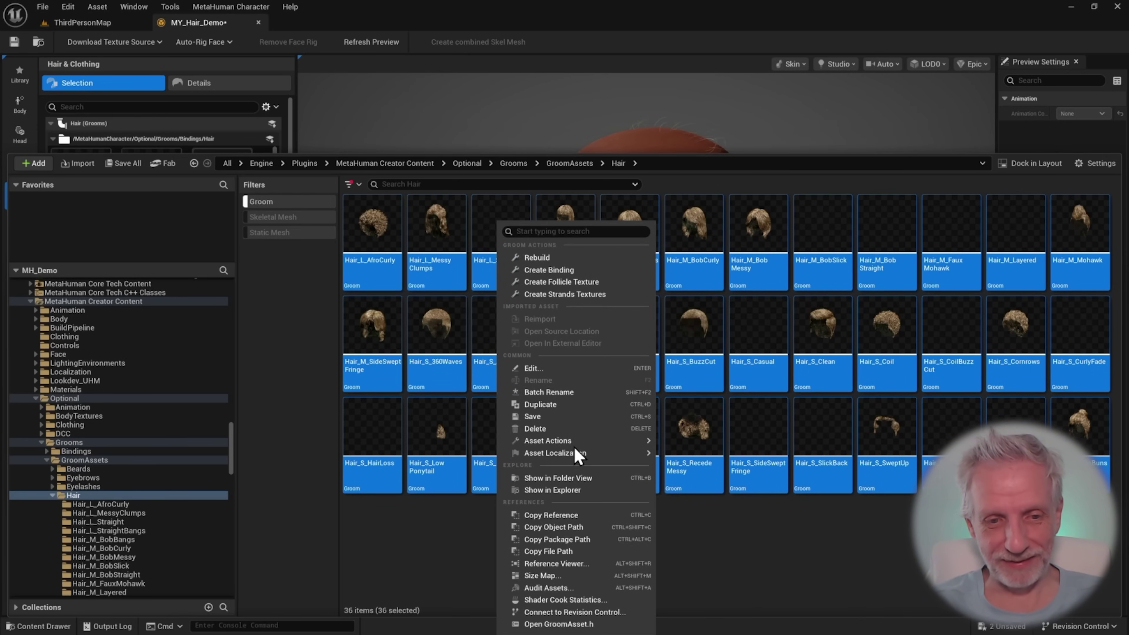
mouse_move(587, 443)
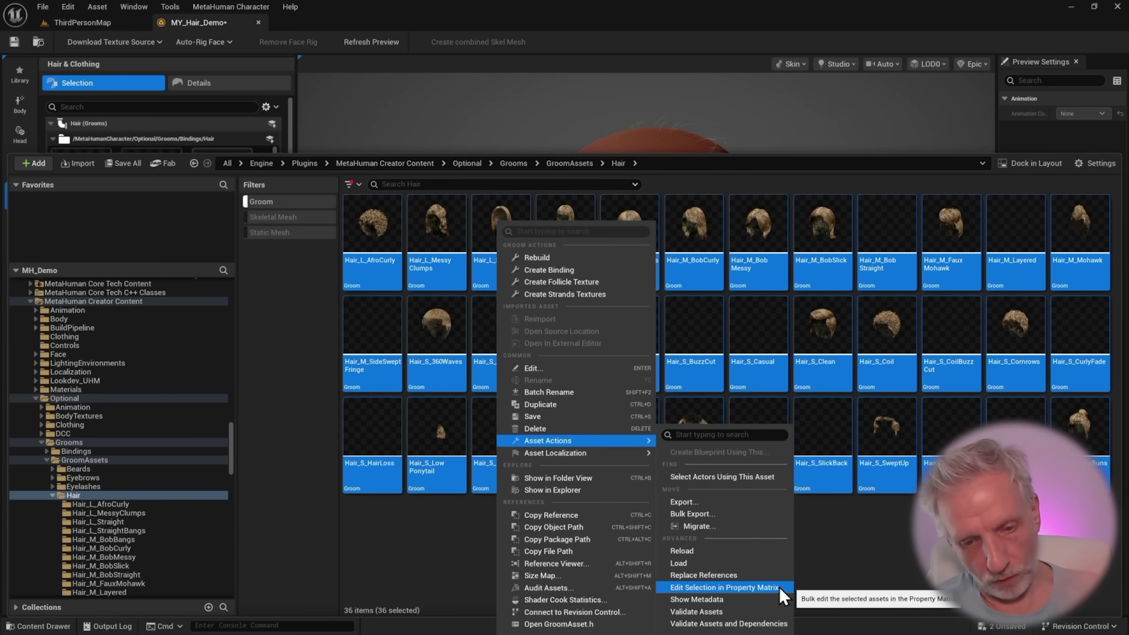
left_click(779, 587)
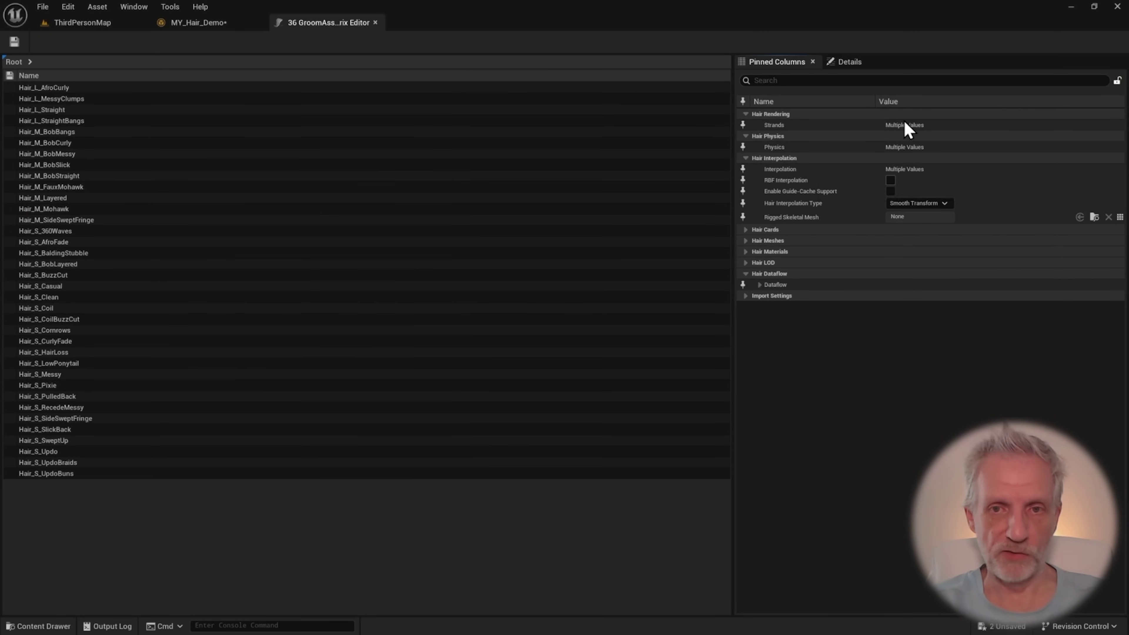
- Search the Property Matrix's Pinned Columns for 'rbf' to show only RBF Interpolation
left_click(829, 85)
type("rbf")
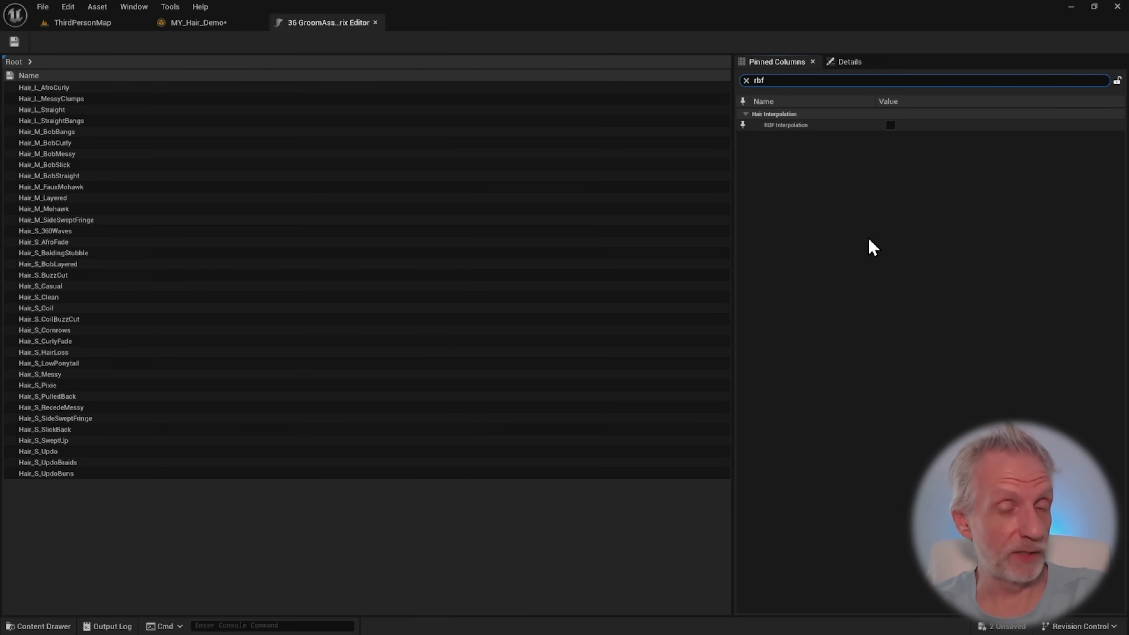
- Put the WI_Hair_S_Updo groom on MY_Hair_Demo and orbit to check the bun and bangs
left_click(217, 23)
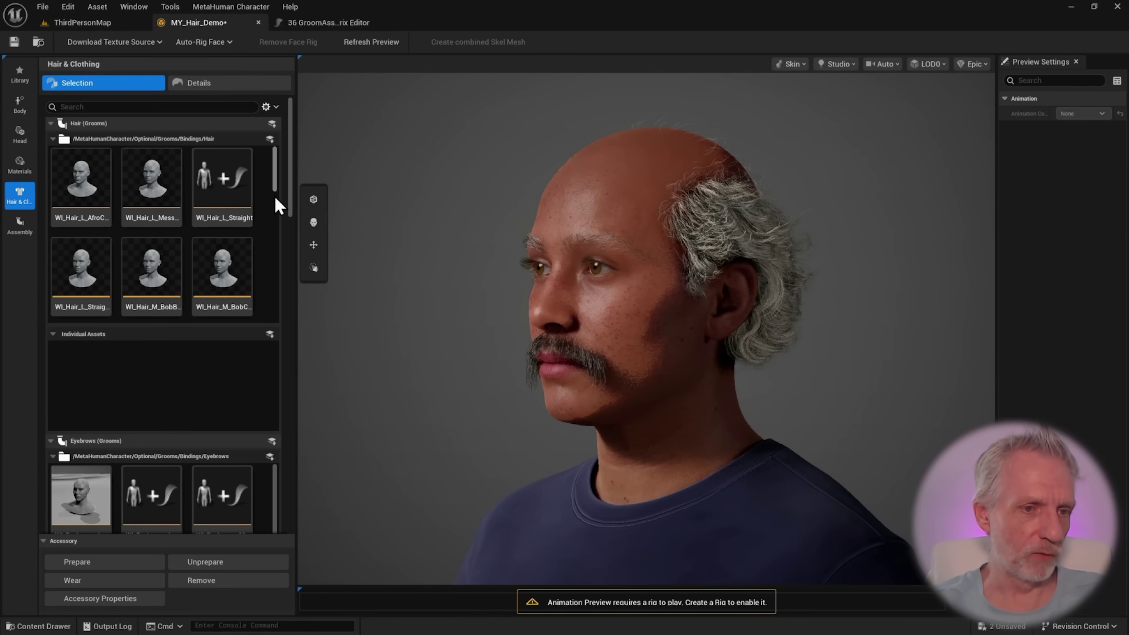
scroll(278, 206, "down", 5)
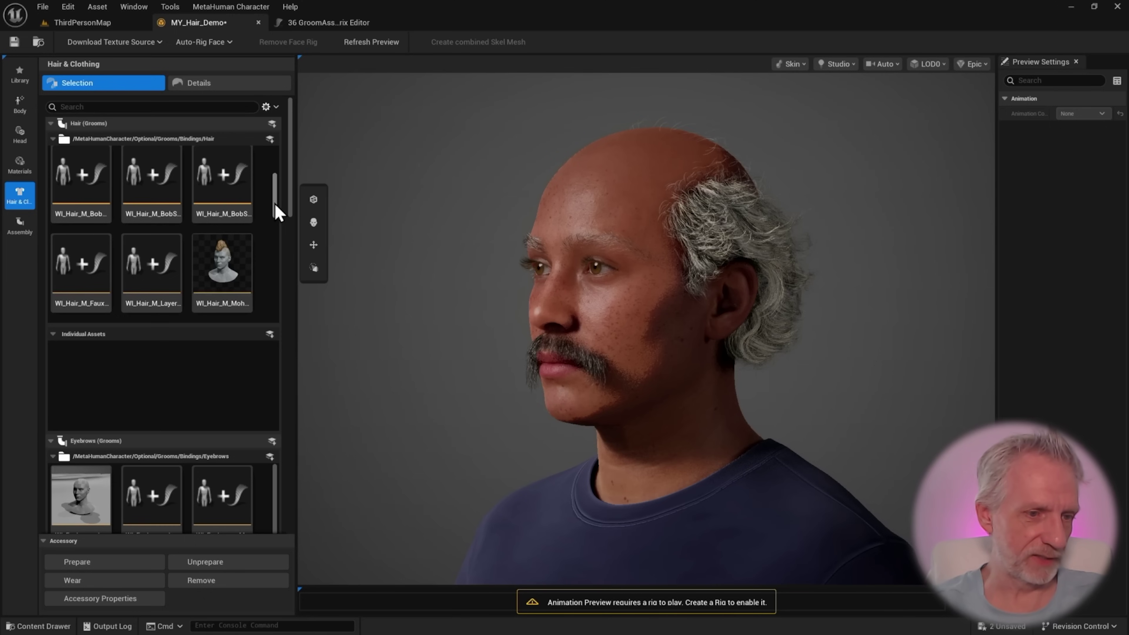
scroll(277, 212, "down", 5)
left_click(90, 261)
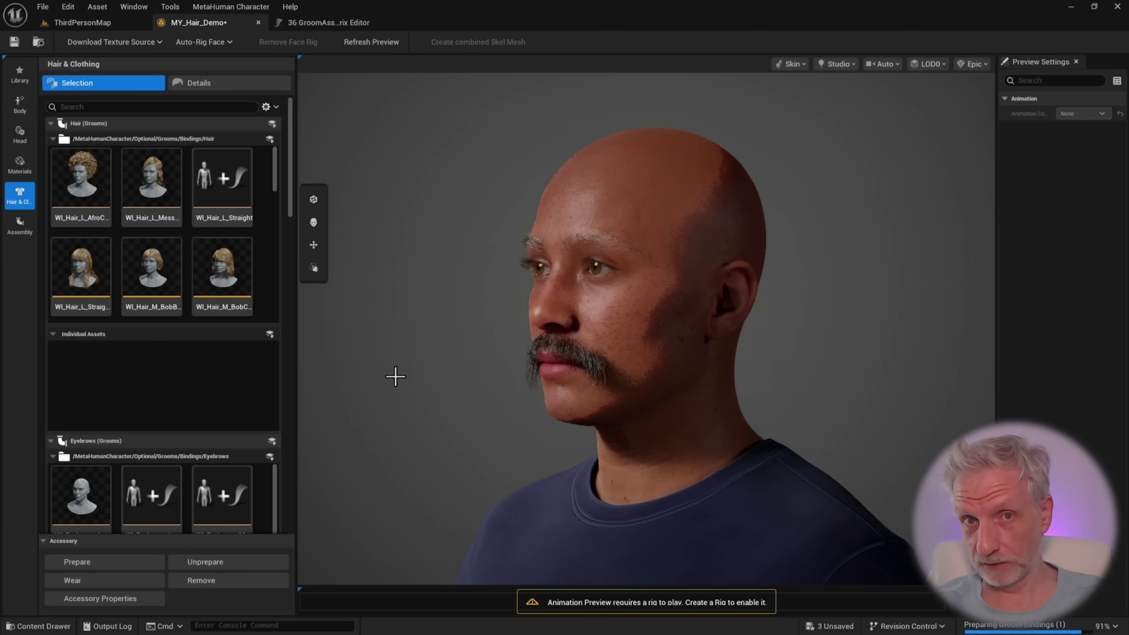
mouse_move(449, 373)
left_mouse_down()
mouse_move(577, 373)
mouse_move(364, 373)
mouse_move(446, 373)
left_mouse_up()
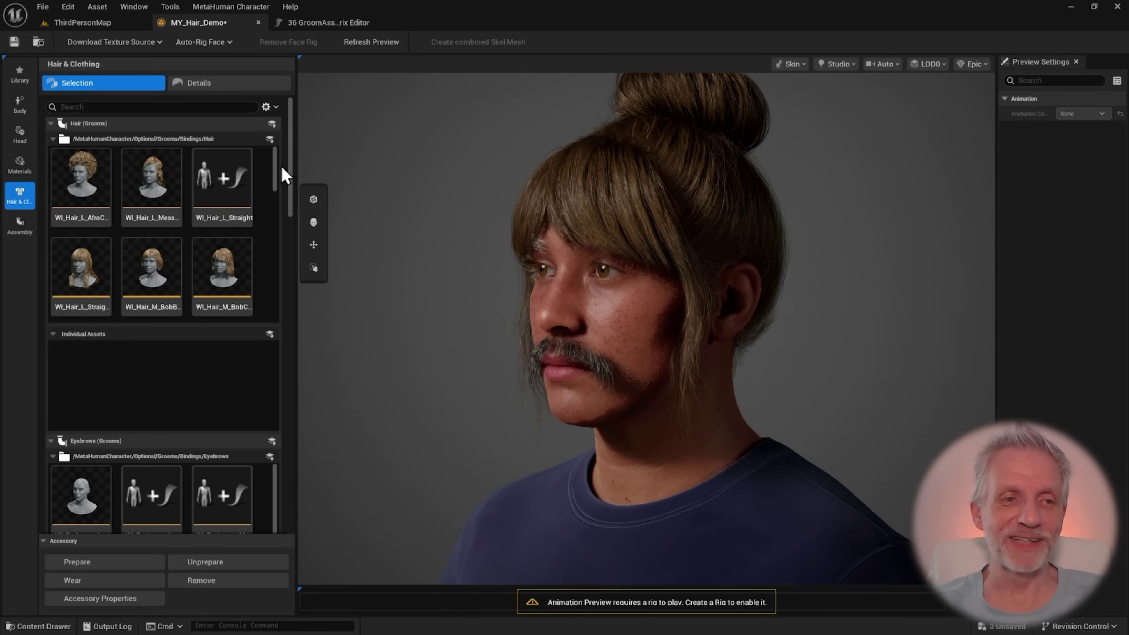
scroll(280, 198, "down", 2)
scroll(280, 198, "down", 6)
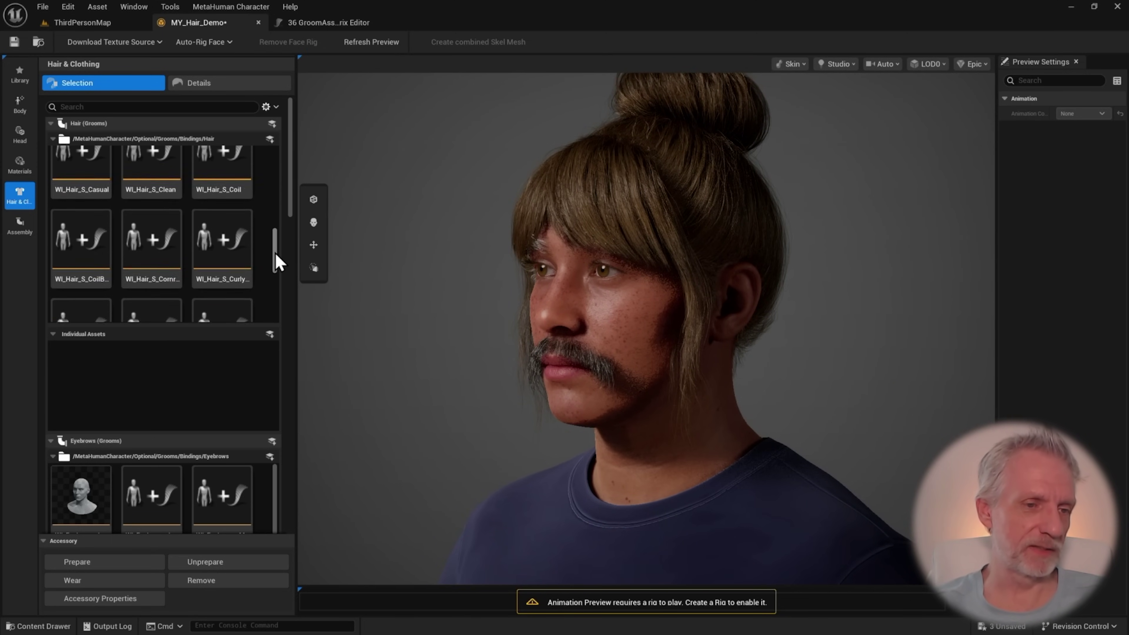
scroll(279, 167, "up", 7)
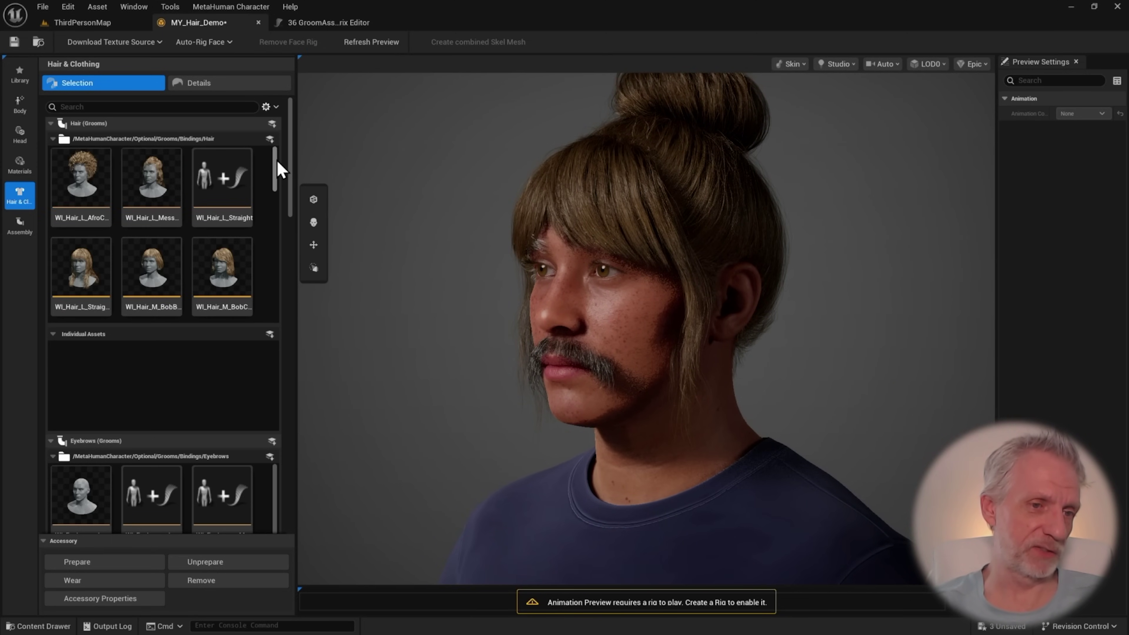
- Refresh the hair preset thumbnails and switch MY_Hair_Demo to the WI_Hair_S_SideSweptFringe groom
left_click(271, 108)
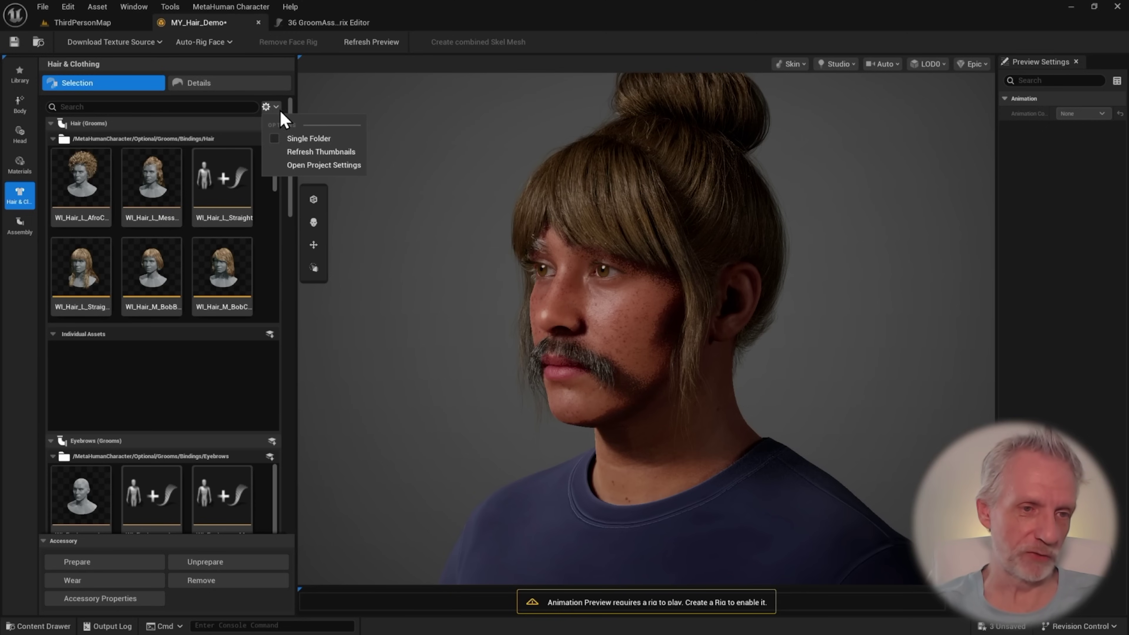
left_click(342, 153)
left_click_drag(277, 177, 280, 207)
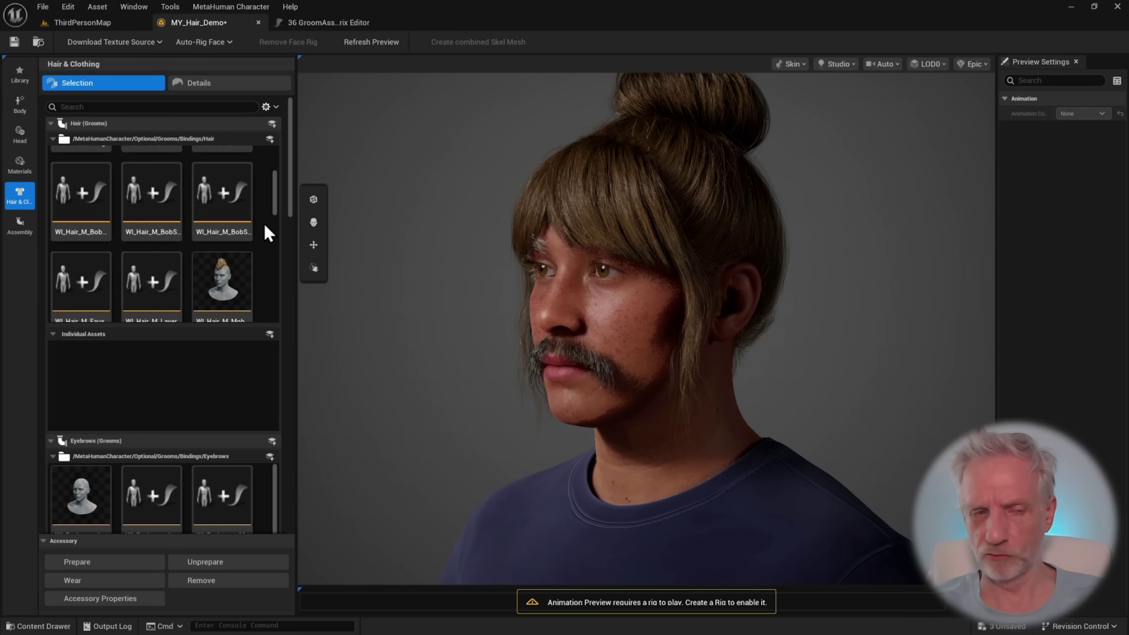
scroll(266, 231, "down", 5)
left_click(97, 225)
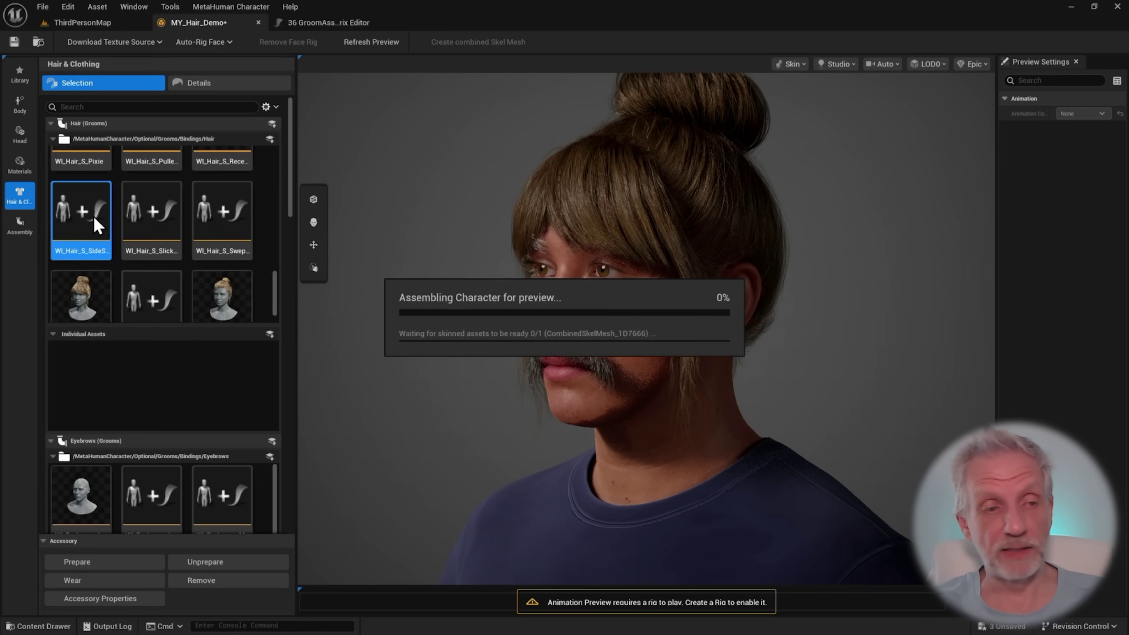
scroll(93, 223, "up", 5)
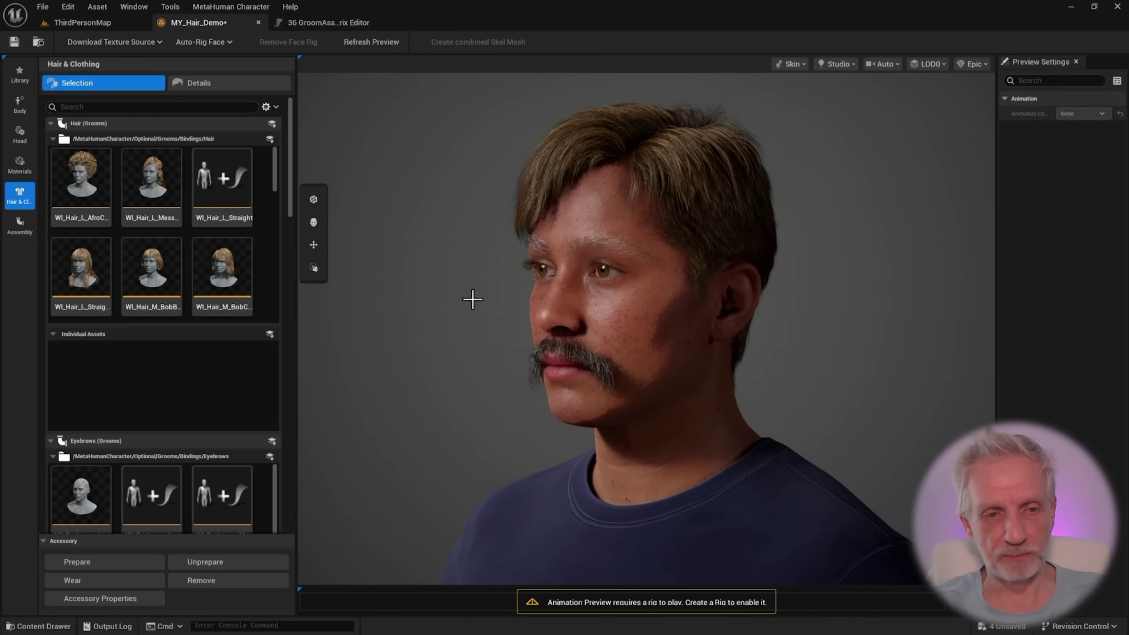
- Apply WI_Hair_L_Straight and orbit the character through both profiles while its bindings prepare
left_click_drag(472, 299, 525, 308)
left_click(215, 191)
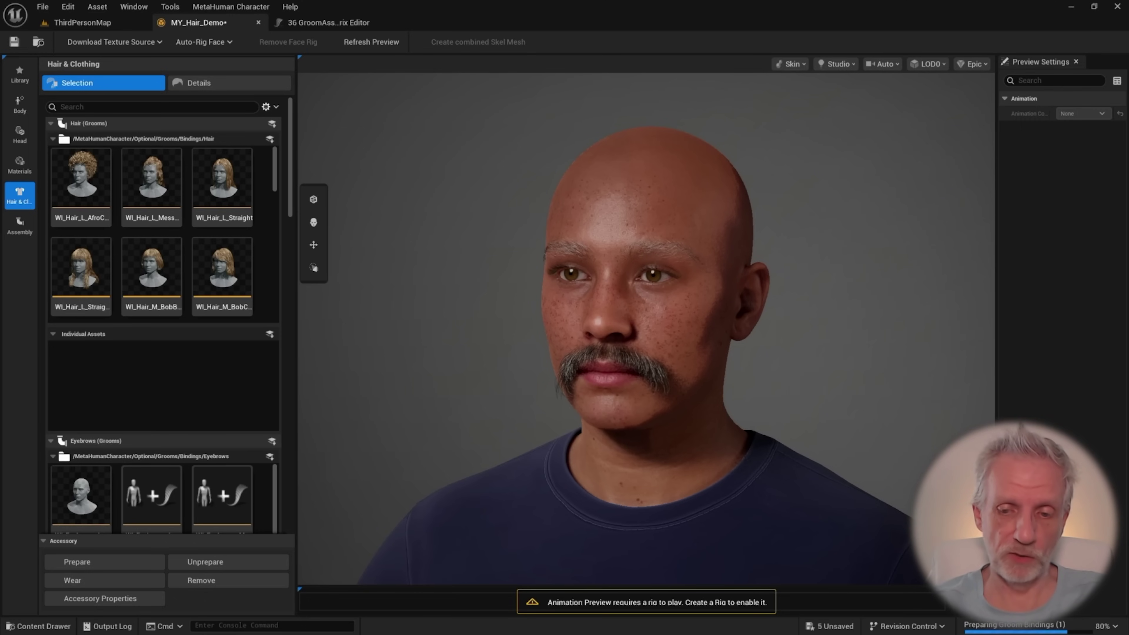
mouse_move(823, 373)
left_mouse_down()
mouse_move(711, 374)
mouse_move(818, 374)
left_mouse_up()
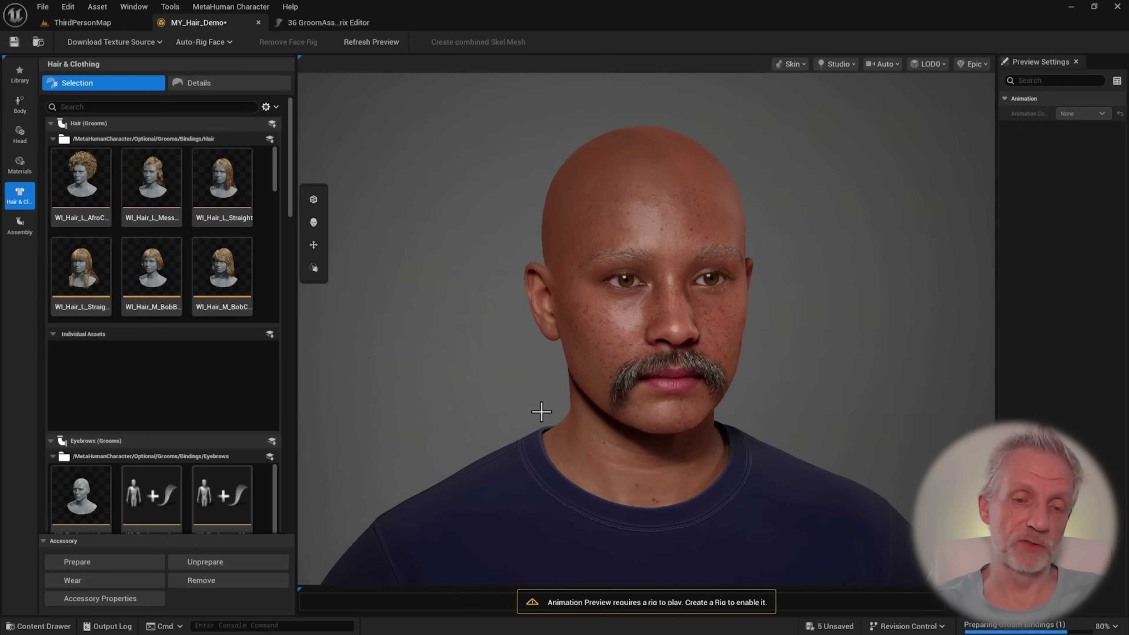
left_click_drag(539, 411, 518, 447)
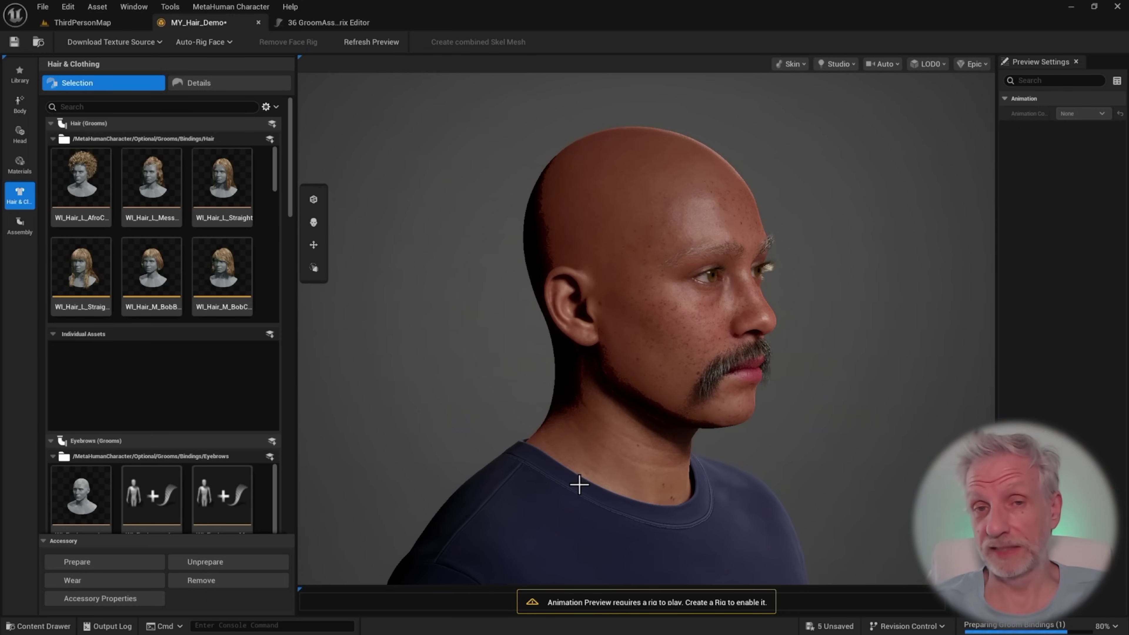
left_click_drag(679, 479, 489, 489)
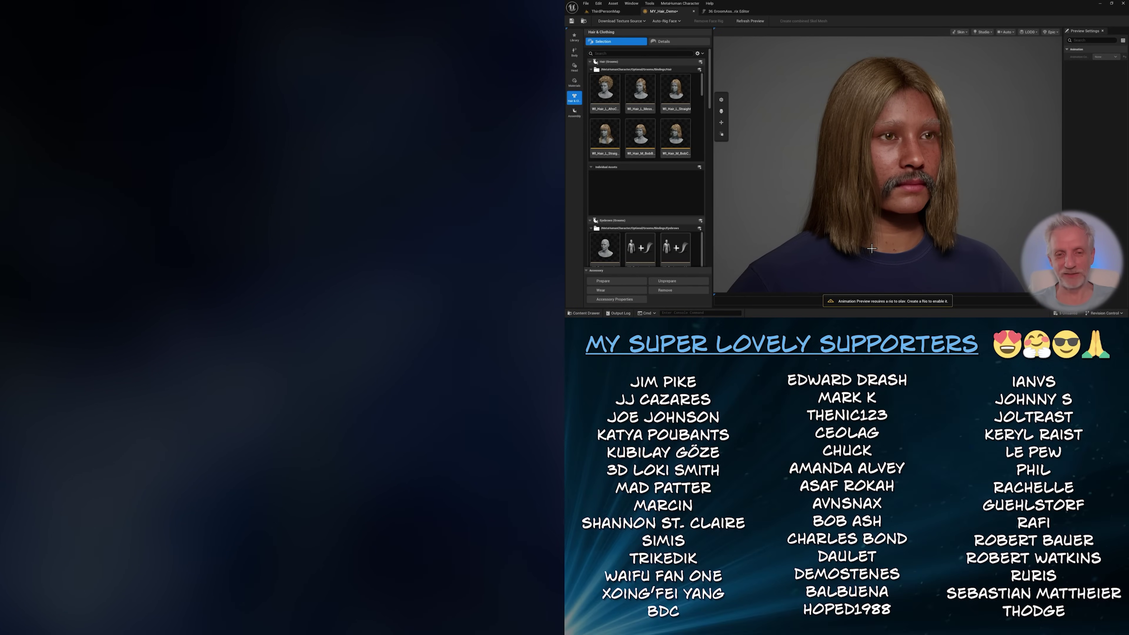
- Orbit to a three-quarter view of the loaded long straight hair
left_click_drag(872, 248, 844, 249)
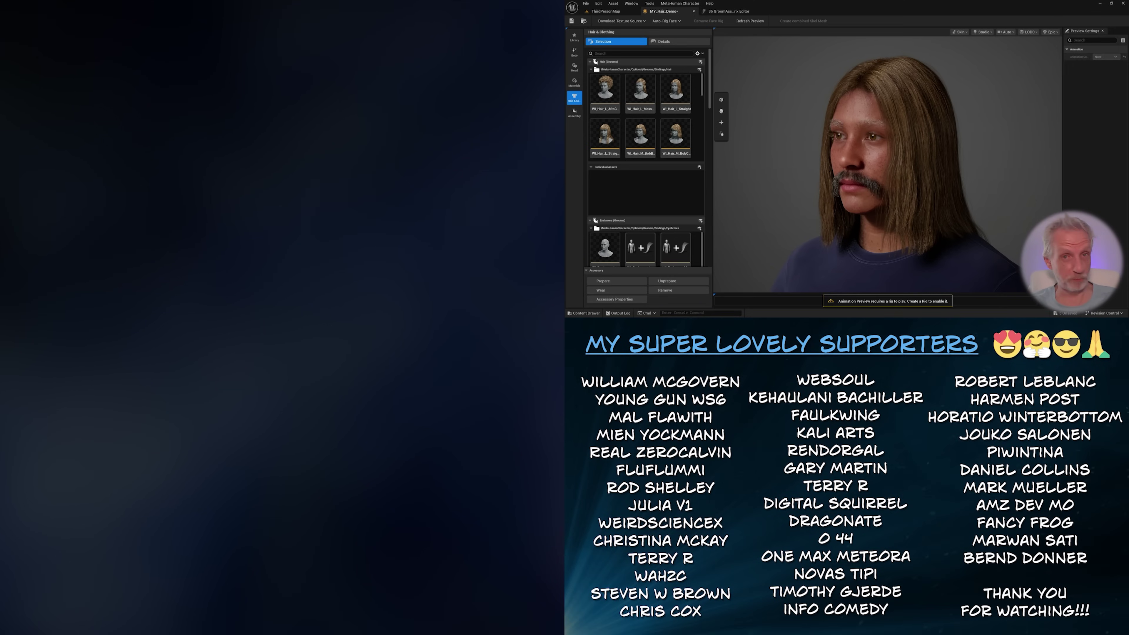